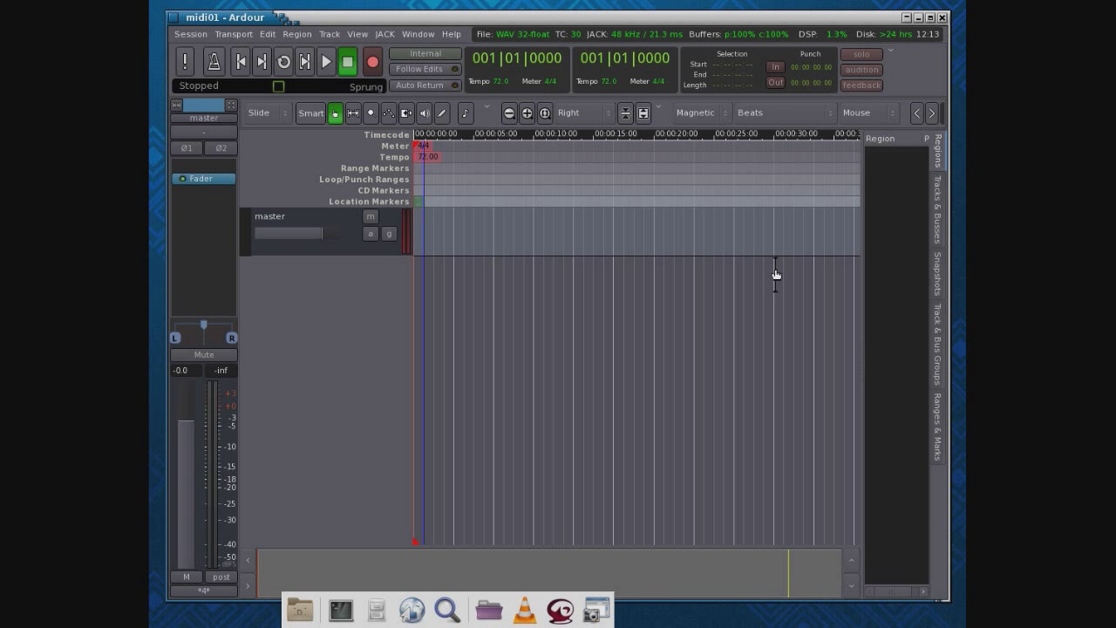
Set the MIDI bindings of the Generic MIDI control surface to M-Audio Oxygen8 V2 and close the preferences.
left_click(266, 37)
left_click(333, 302)
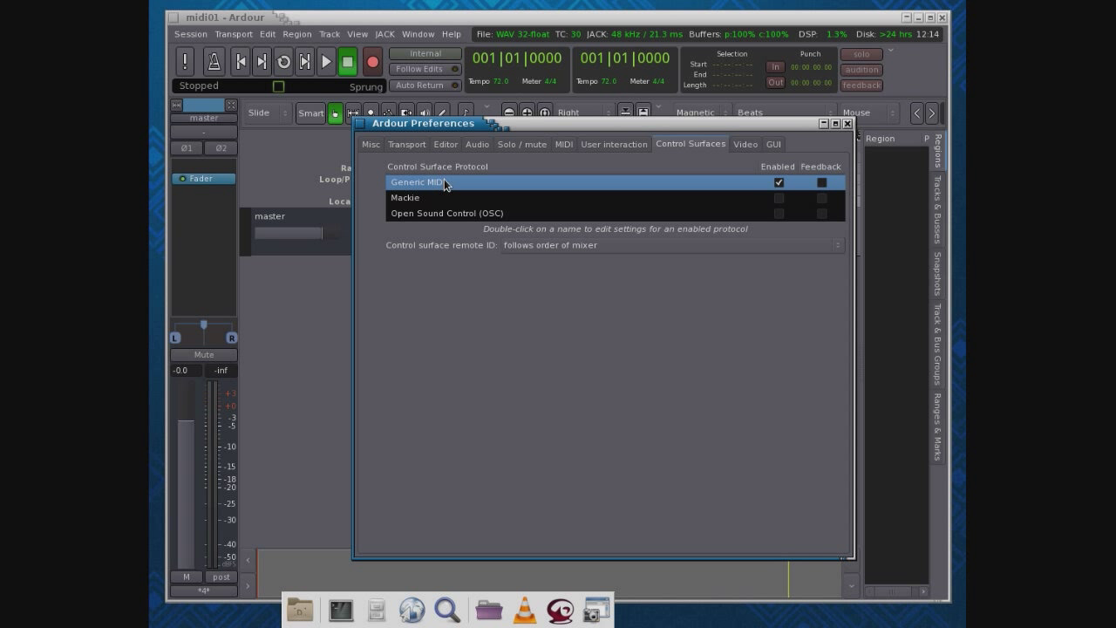
double_click(443, 189)
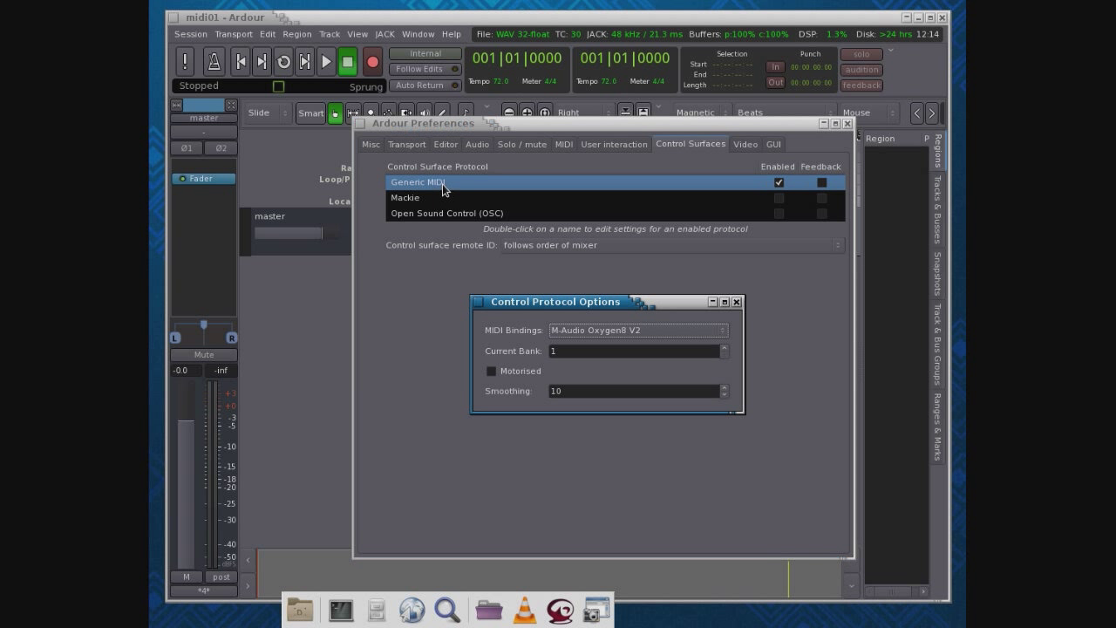
left_click(723, 333)
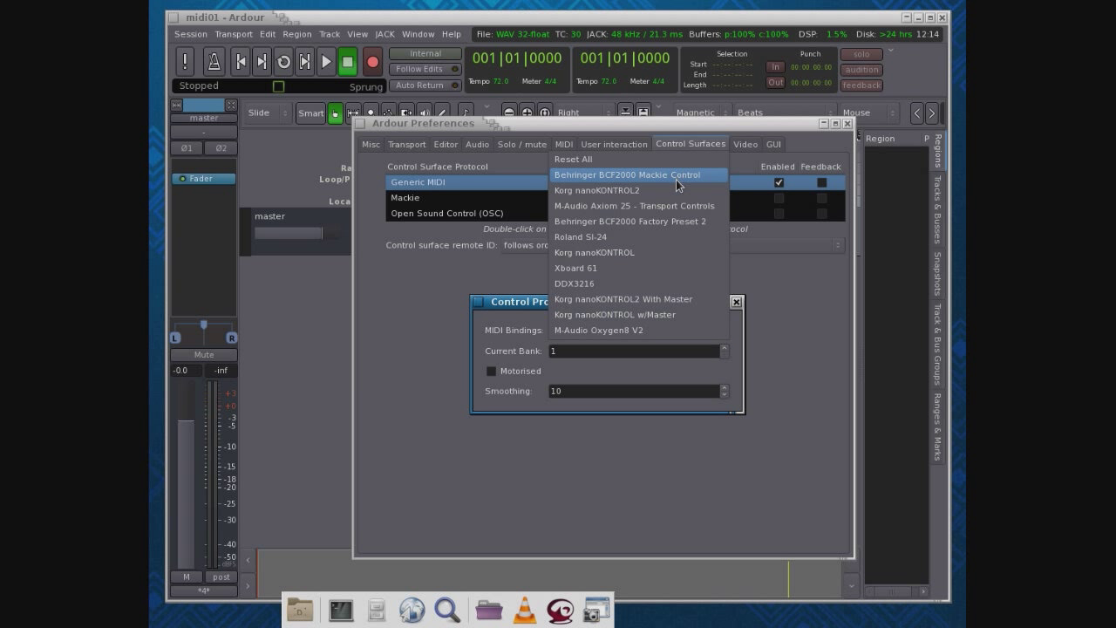
left_click(686, 331)
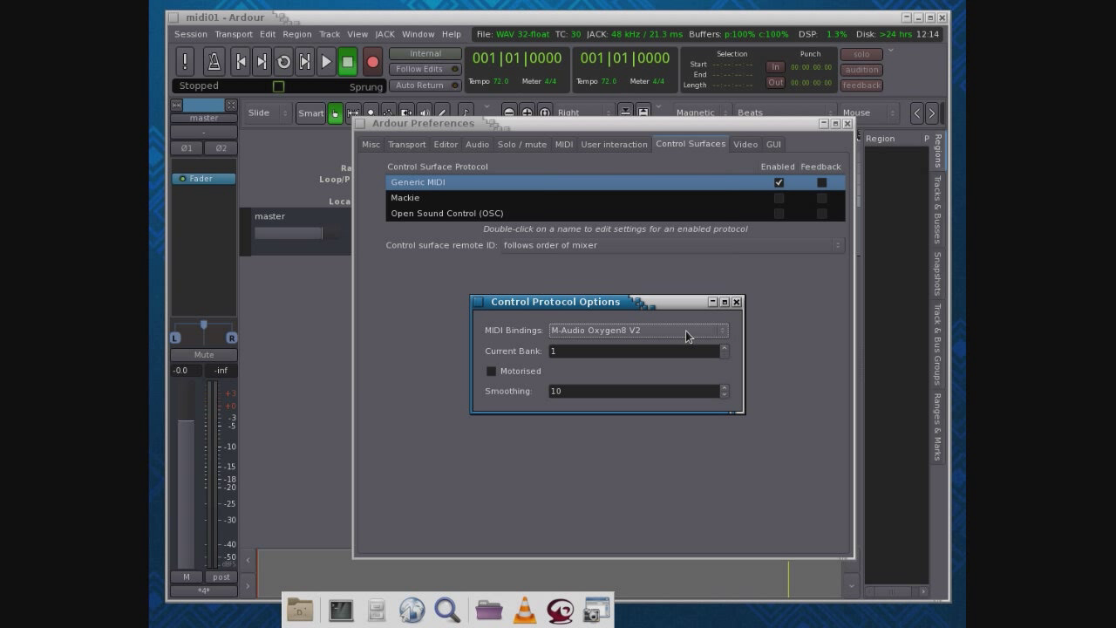
left_click(736, 302)
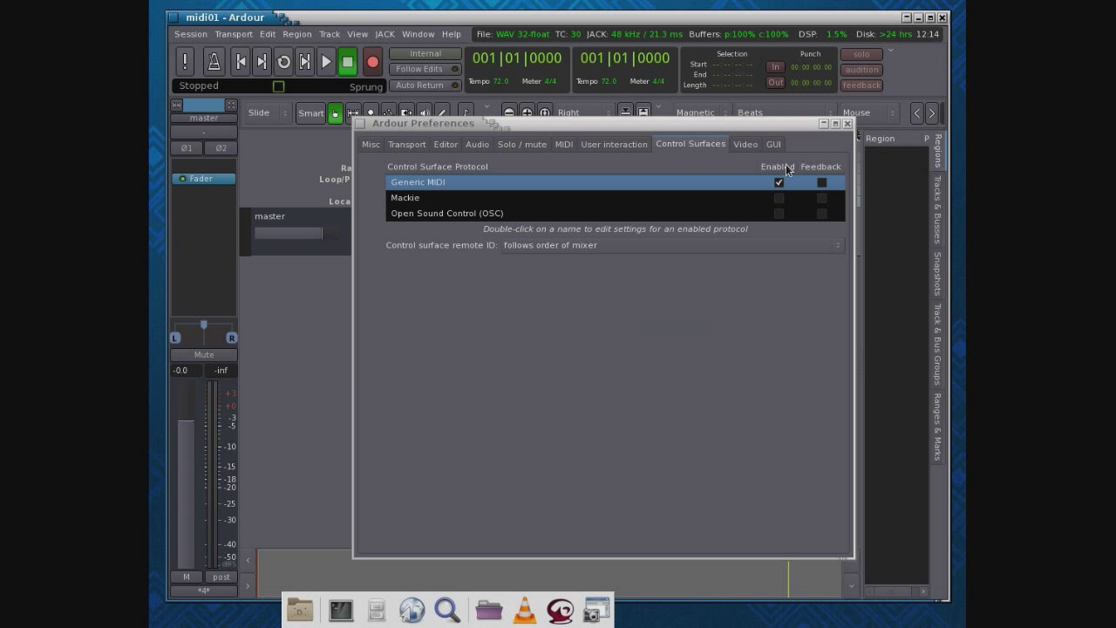
left_click(848, 127)
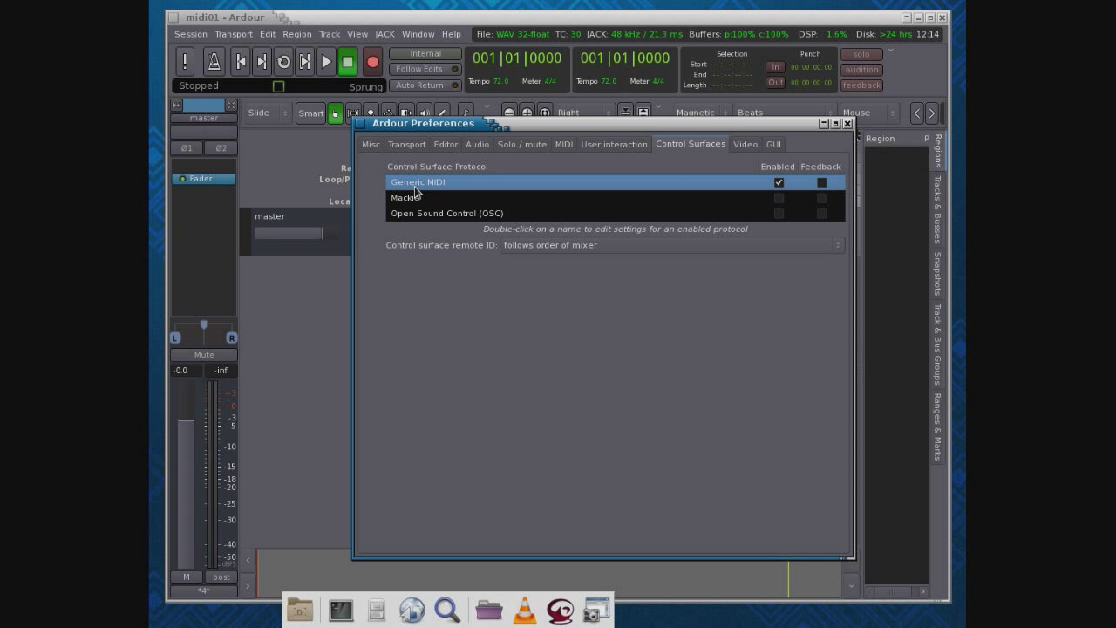
left_click(847, 124)
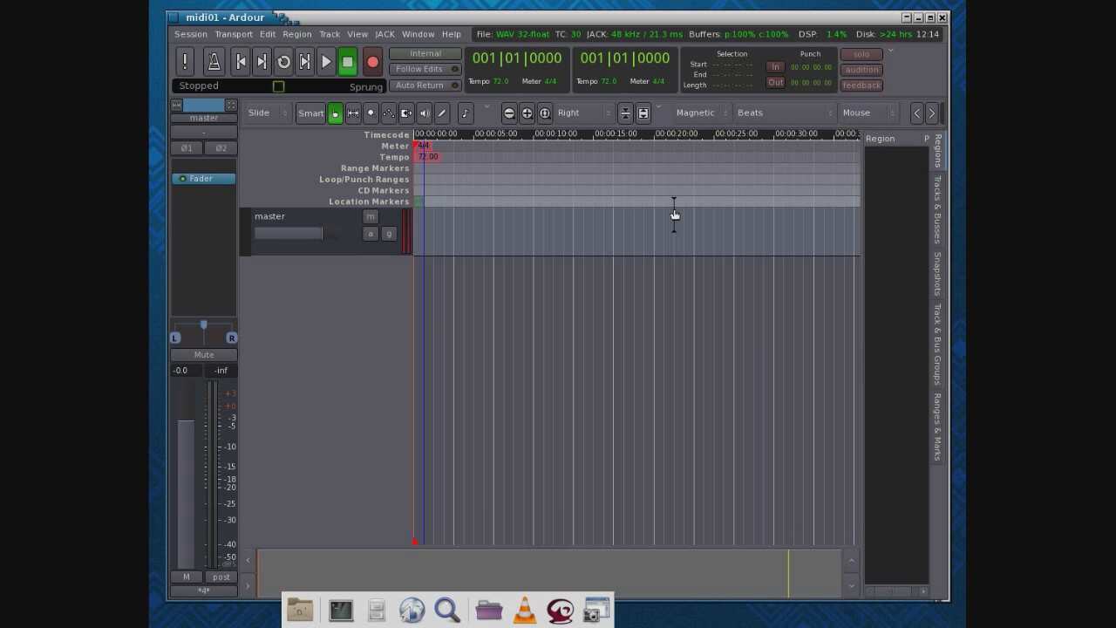
Add one MIDI track named kybrd1 with no instrument and no group.
double_click(335, 281)
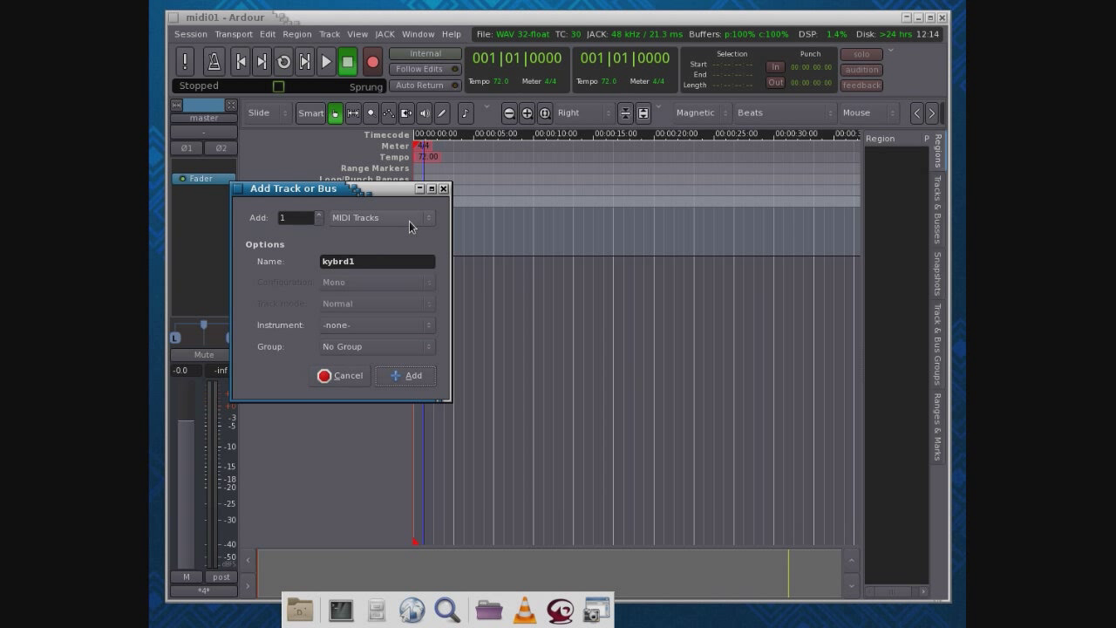
left_click(403, 376)
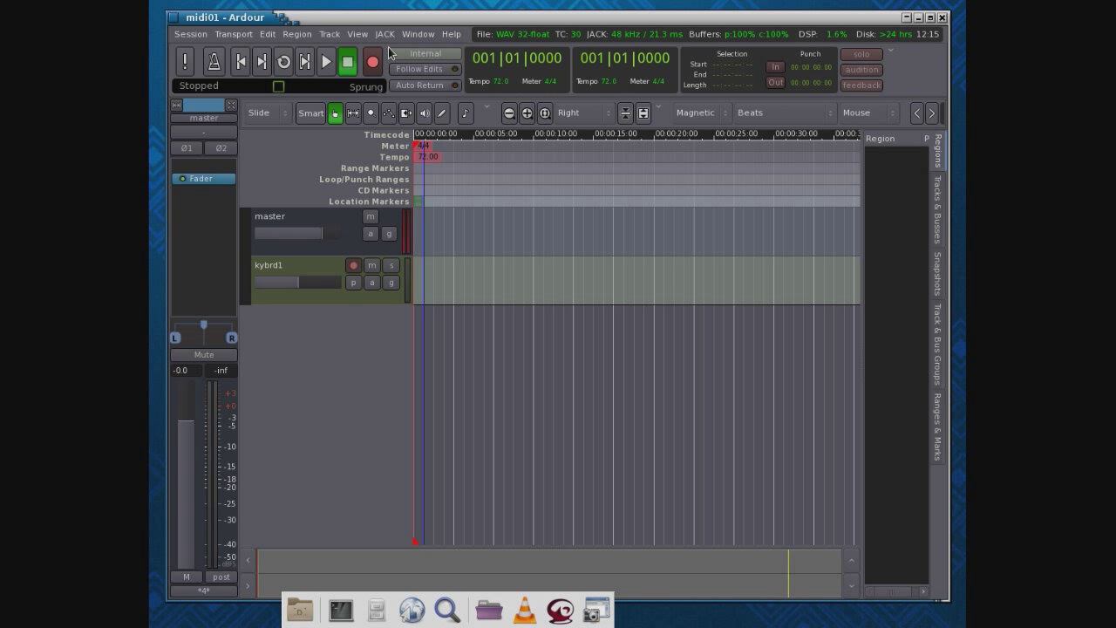
Switch to JACK Audio Connection Kit and examine the ALSA, MIDI and audio port connections between the keyboard, system and Ardour.
left_click_drag(659, 202, 507, 203)
left_click(443, 273)
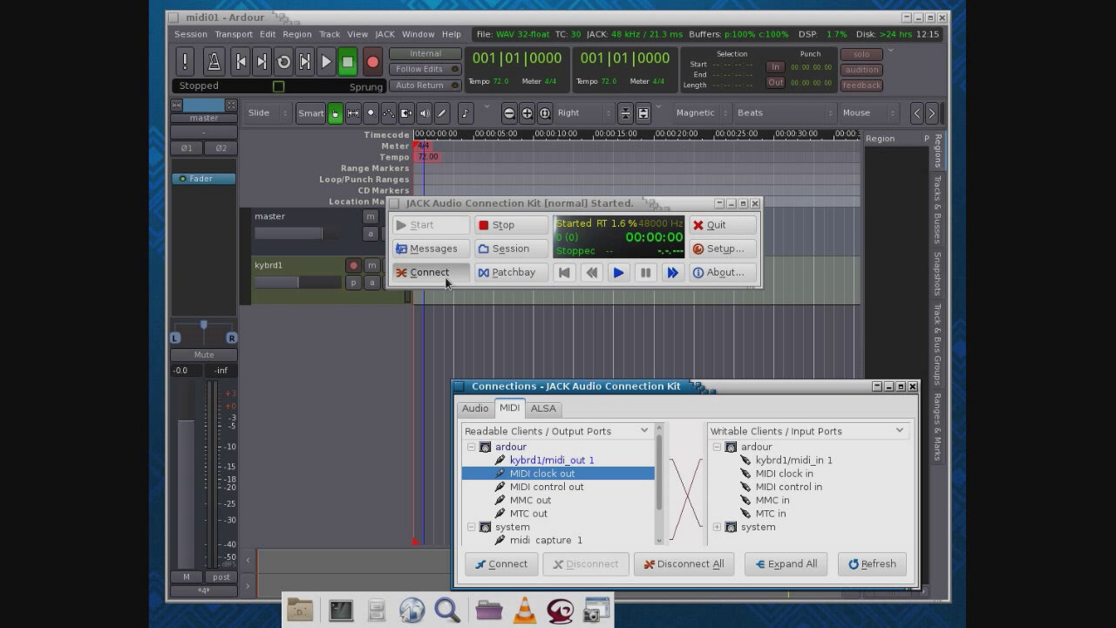
left_click_drag(606, 391, 458, 269)
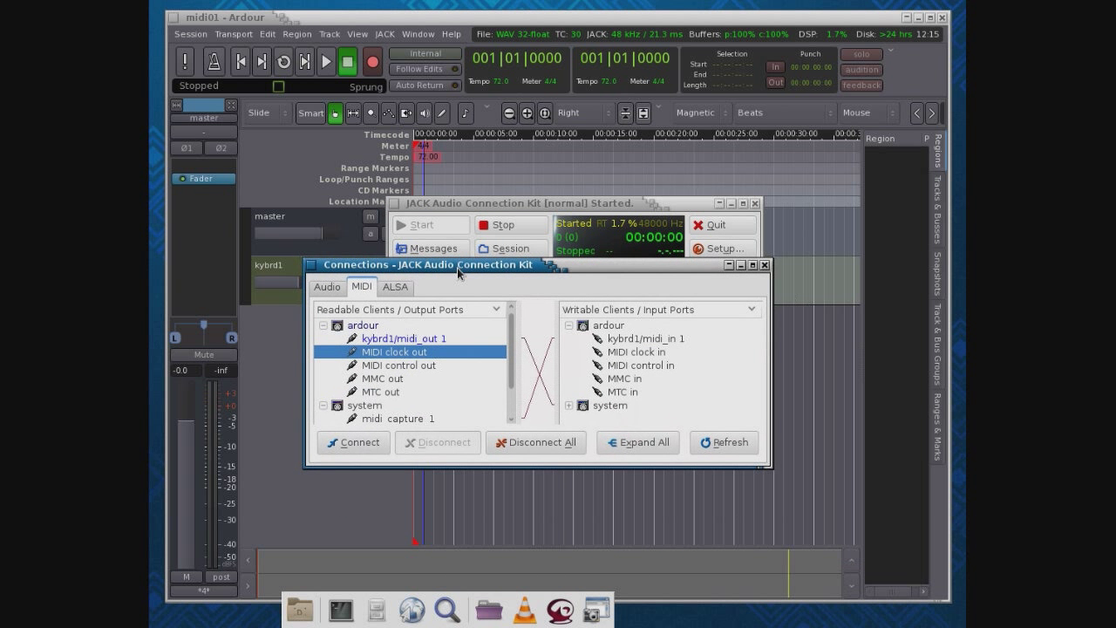
left_click(388, 292)
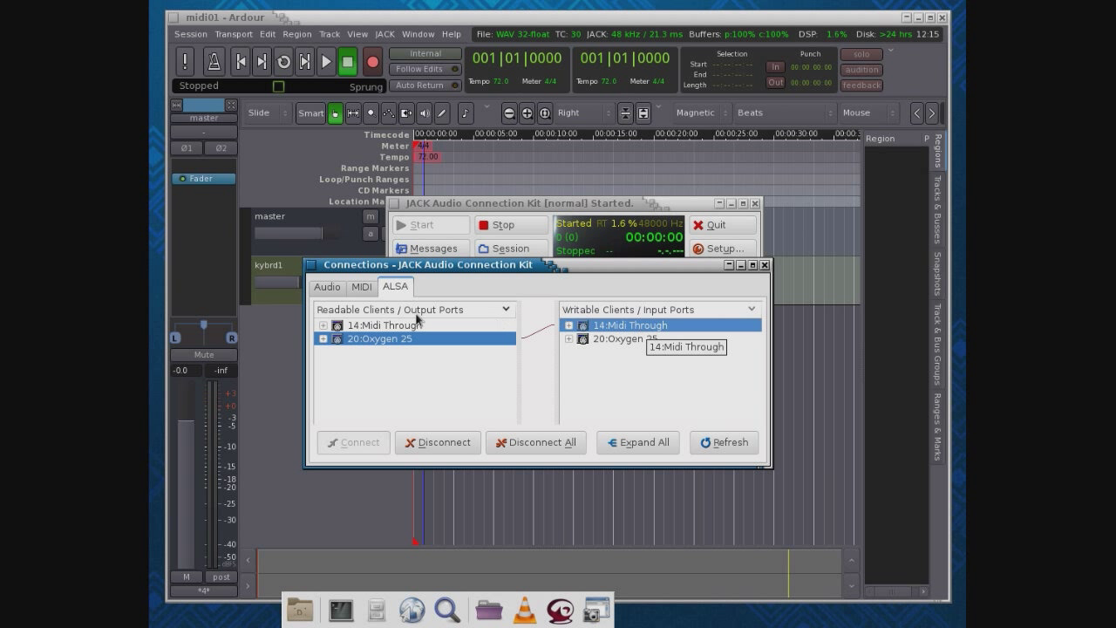
left_click(362, 289)
left_click(323, 325)
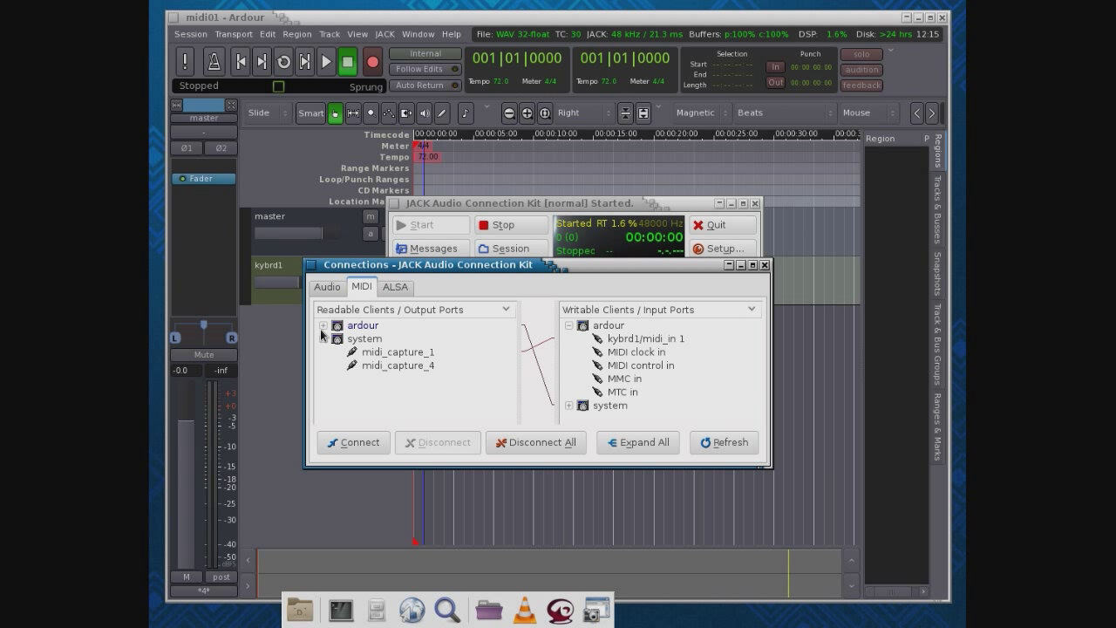
left_click(324, 338)
left_click(568, 326)
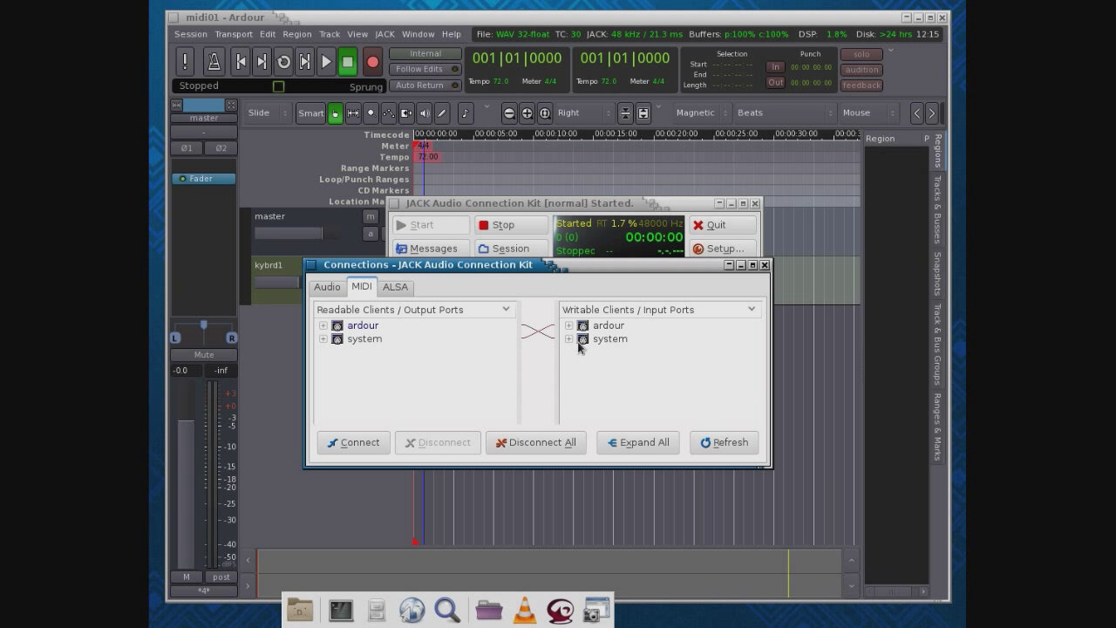
left_click(323, 340)
left_click(568, 325)
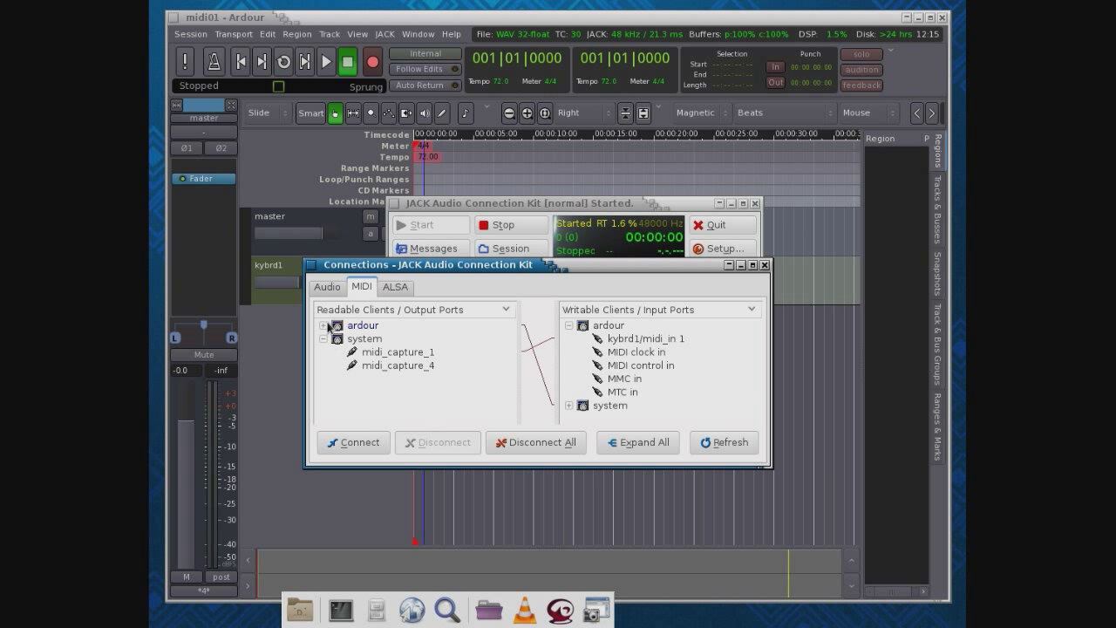
left_click(326, 288)
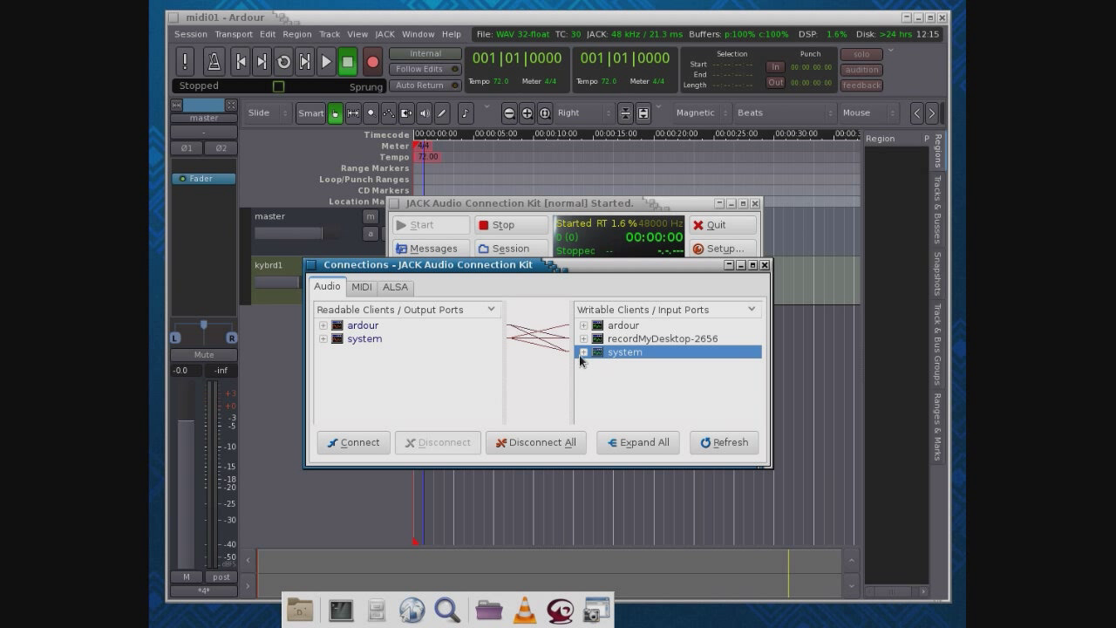
left_click(362, 287)
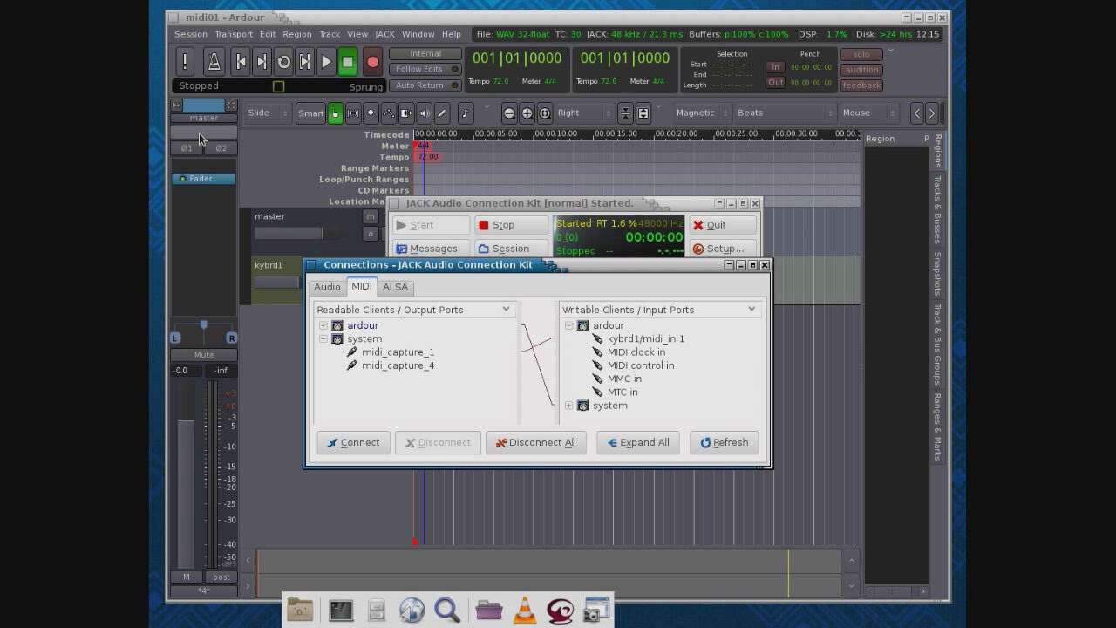
Open the kybrd1 track's input routing and arrange it beside the JACK MIDI connections for comparison.
left_click(283, 266)
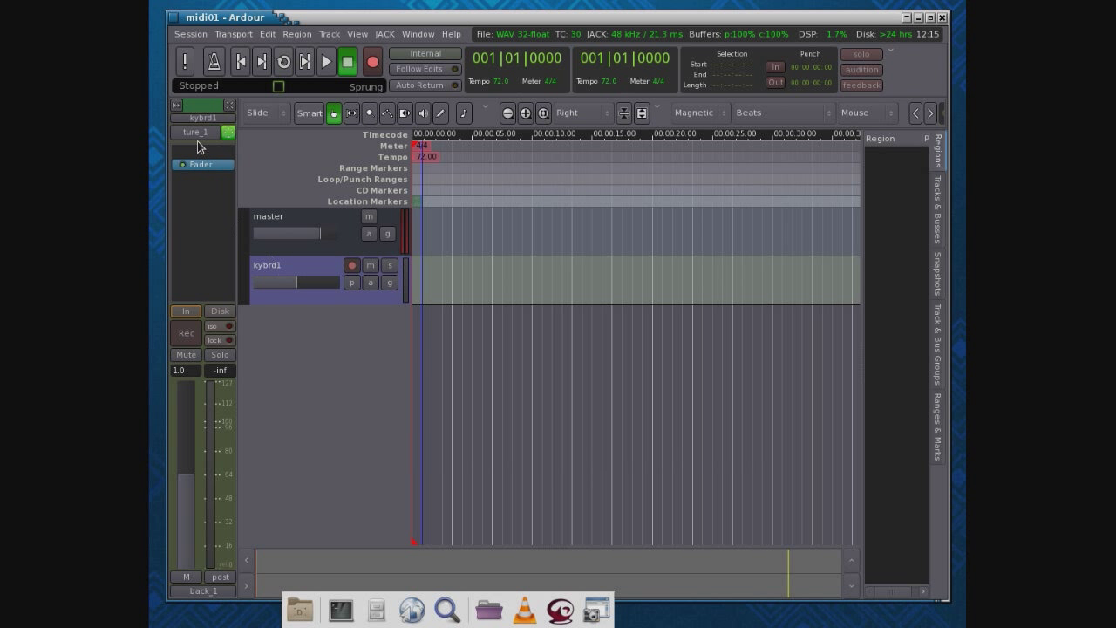
left_click(195, 136)
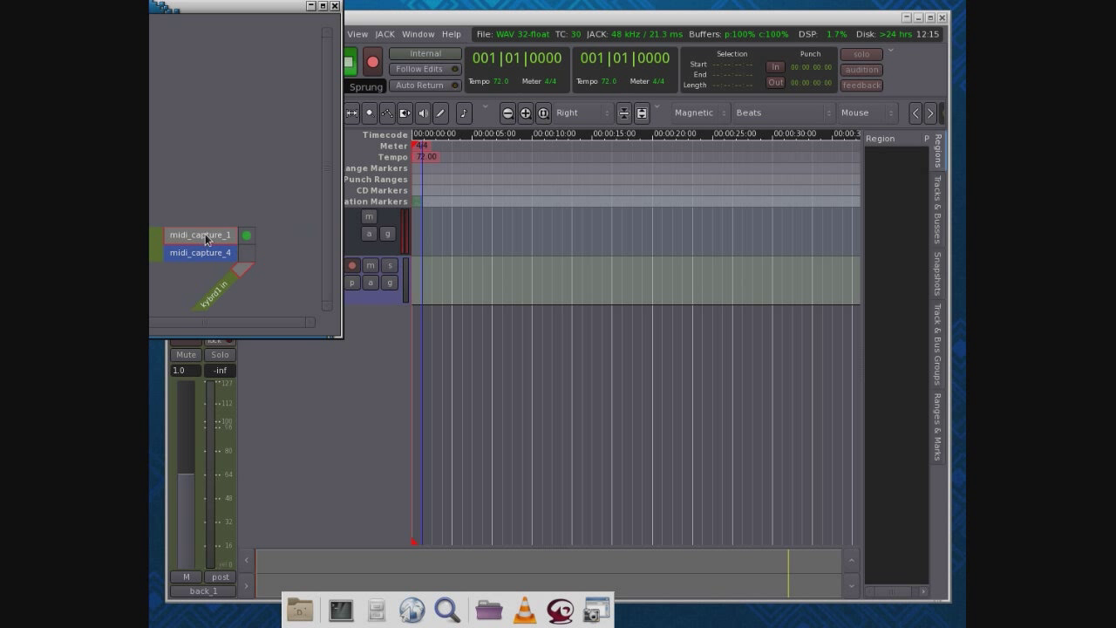
left_click_drag(238, 11, 375, 87)
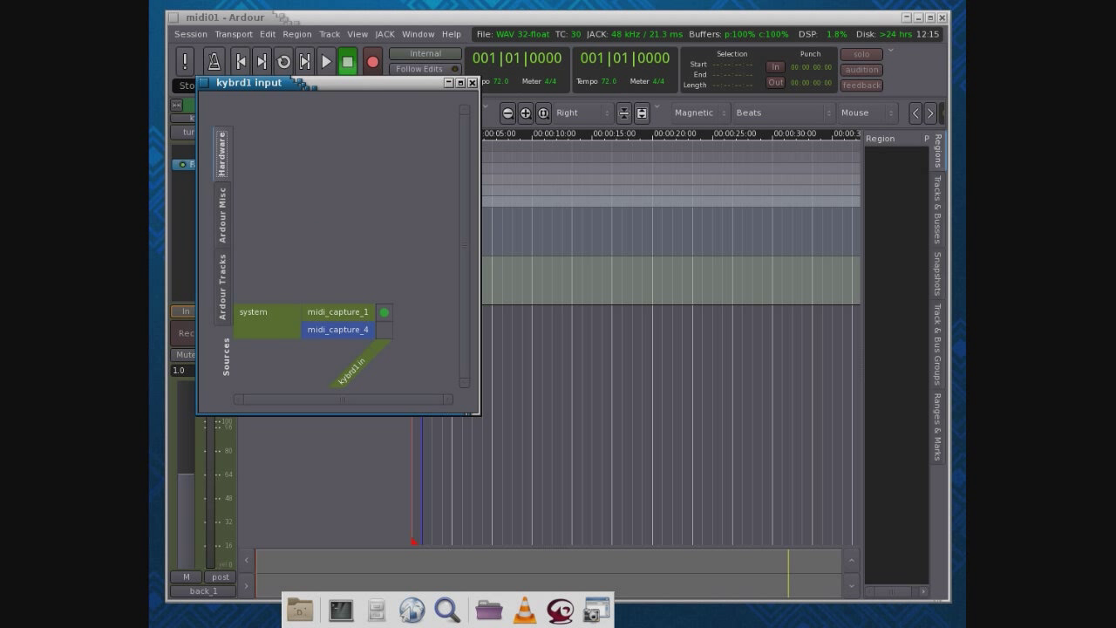
left_click_drag(593, 259, 754, 237)
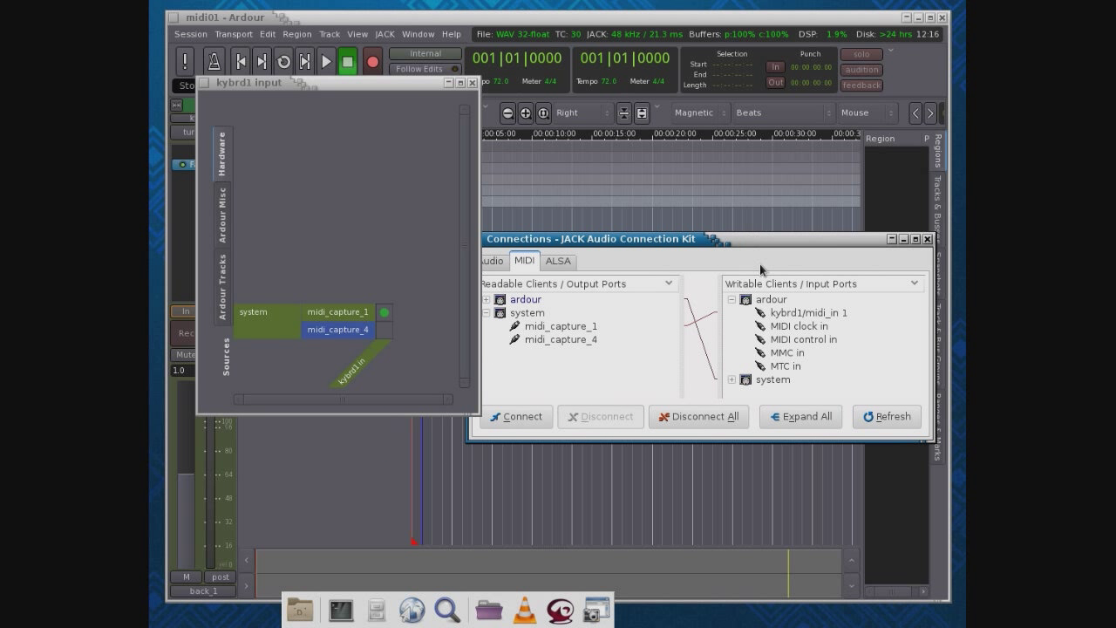
In JACK, disconnect midi_capture_1 from kybrd1/midi_in 1 and connect midi_capture_4 to that input instead.
left_click(575, 328)
left_click(782, 314)
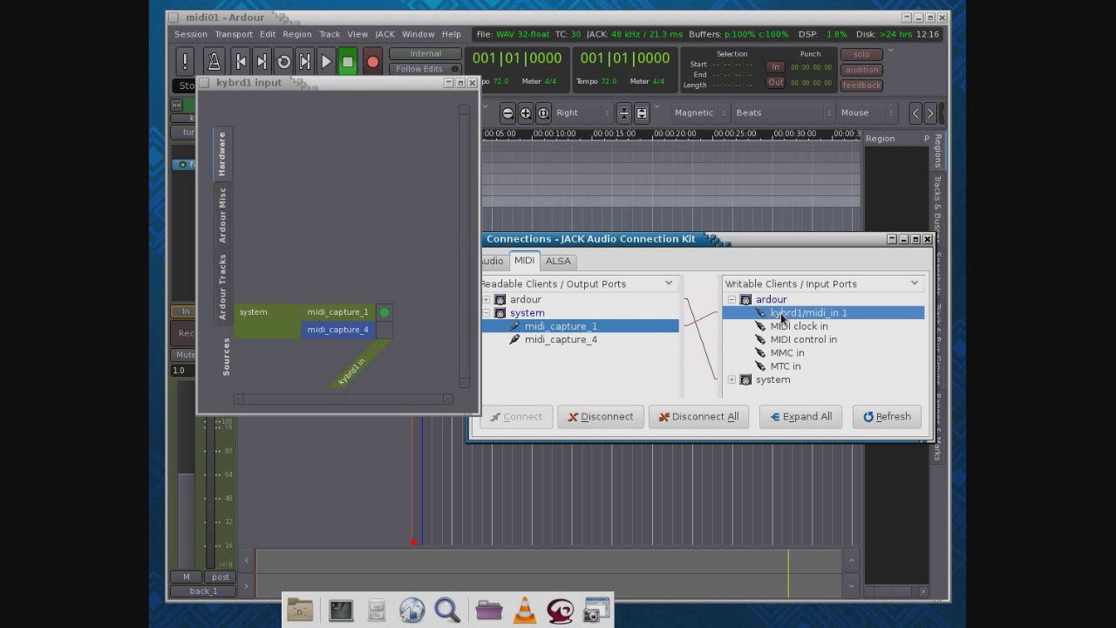
left_click(610, 417)
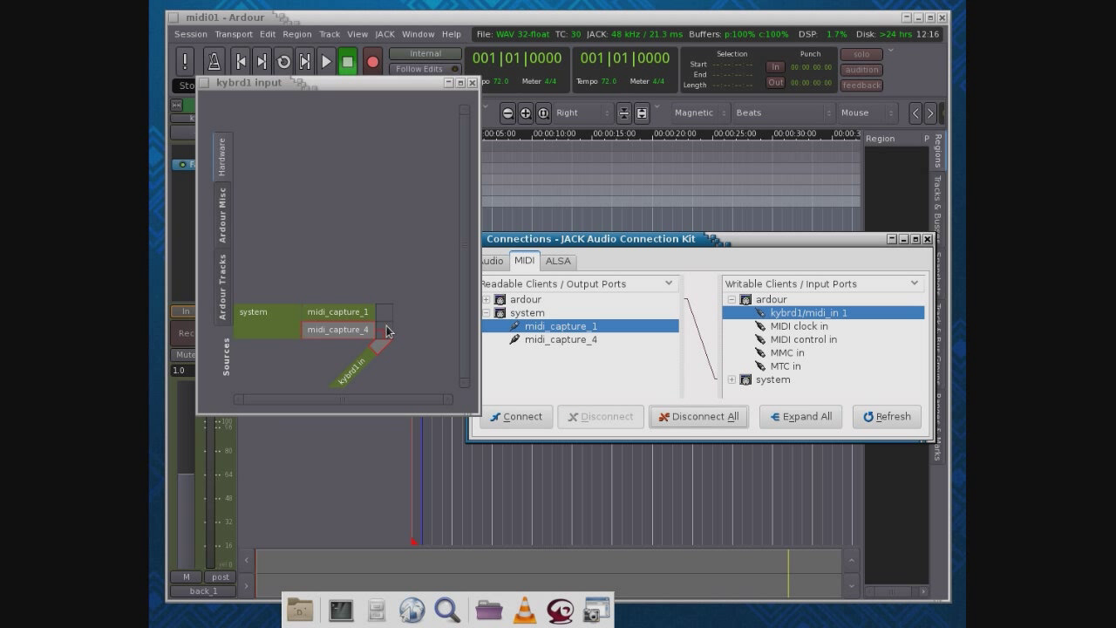
left_click(575, 339)
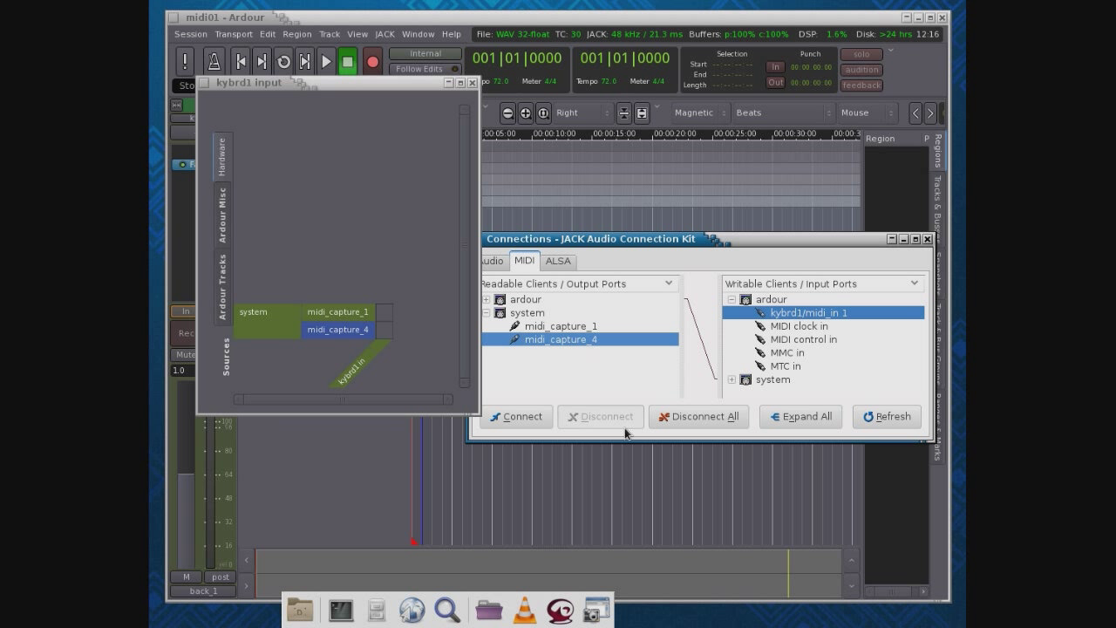
left_click(517, 417)
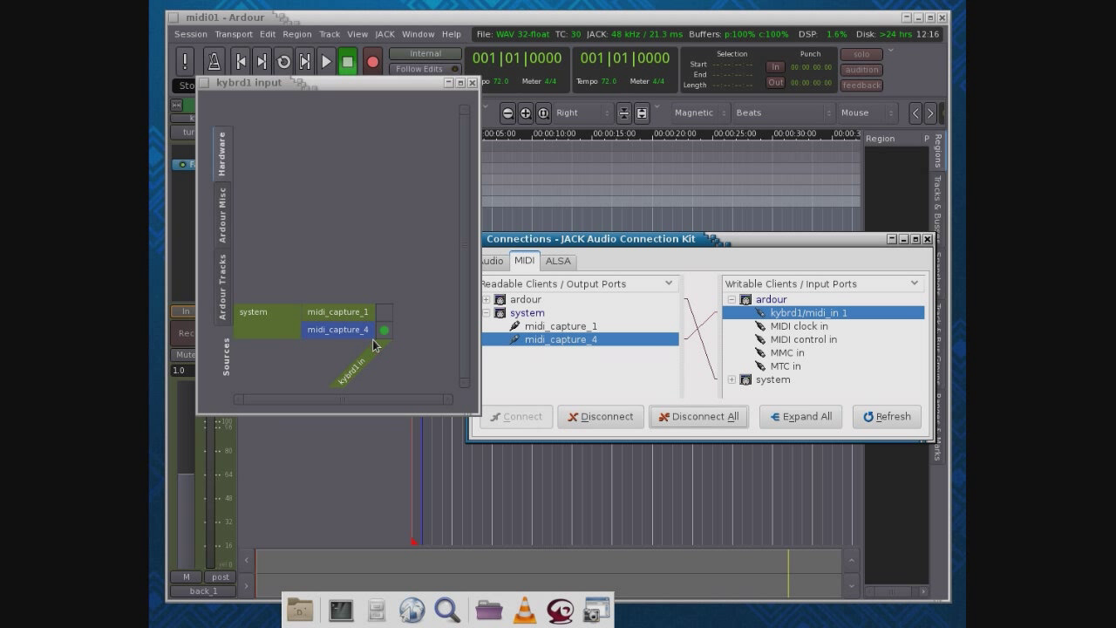
Disconnect midi_capture_4, reconnect midi_capture_1 to kybrd1/midi_in 1, and close the JACK connections window.
left_click(599, 417)
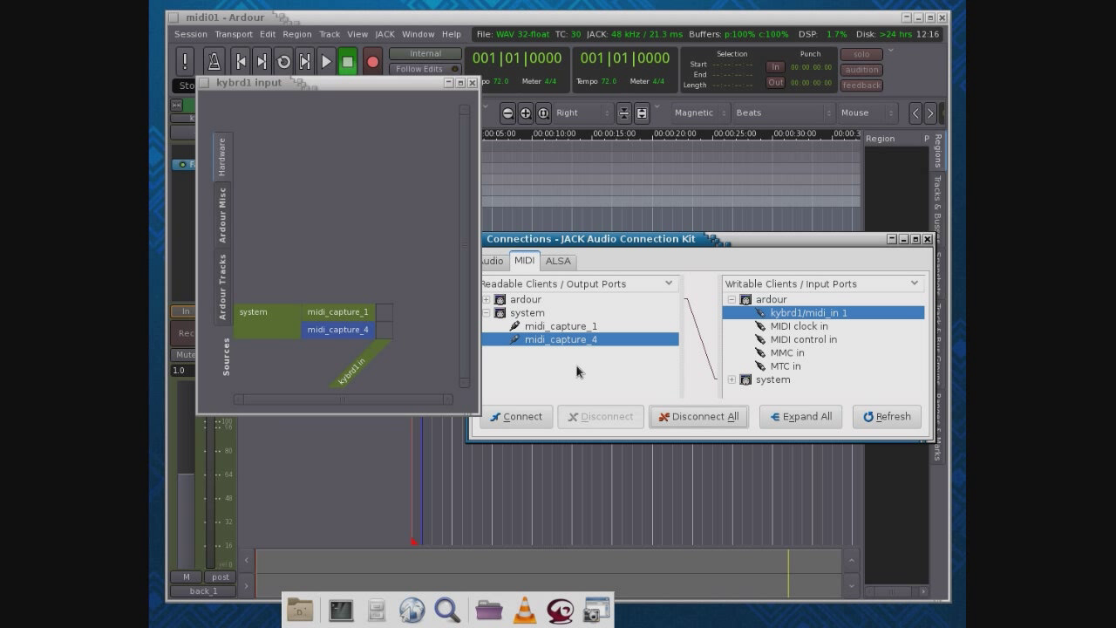
left_click(580, 327)
left_click(510, 424)
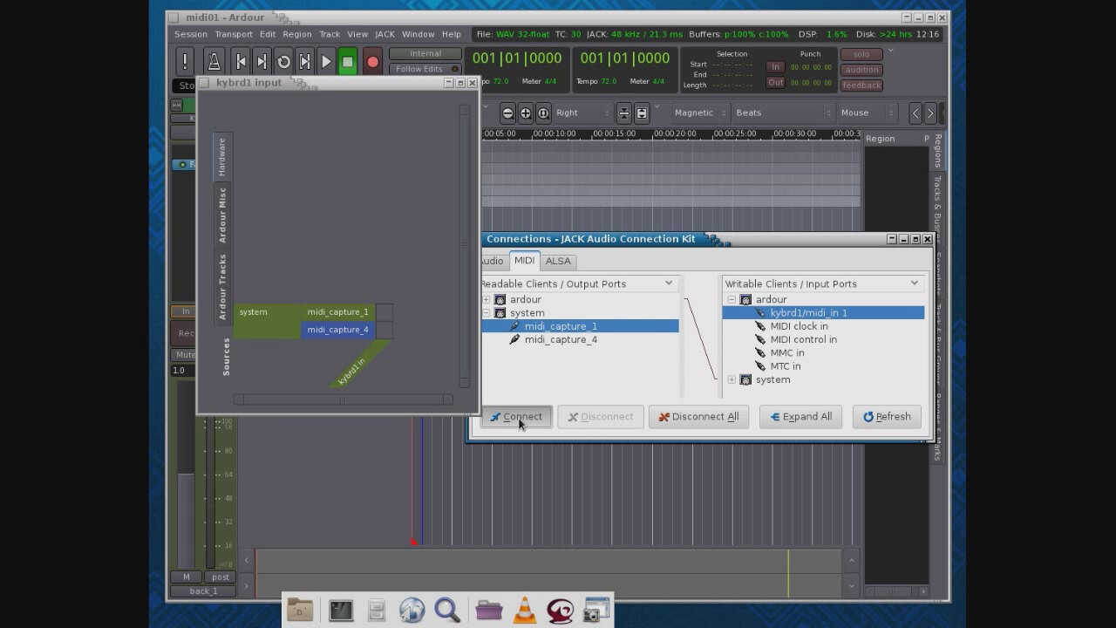
left_click(928, 239)
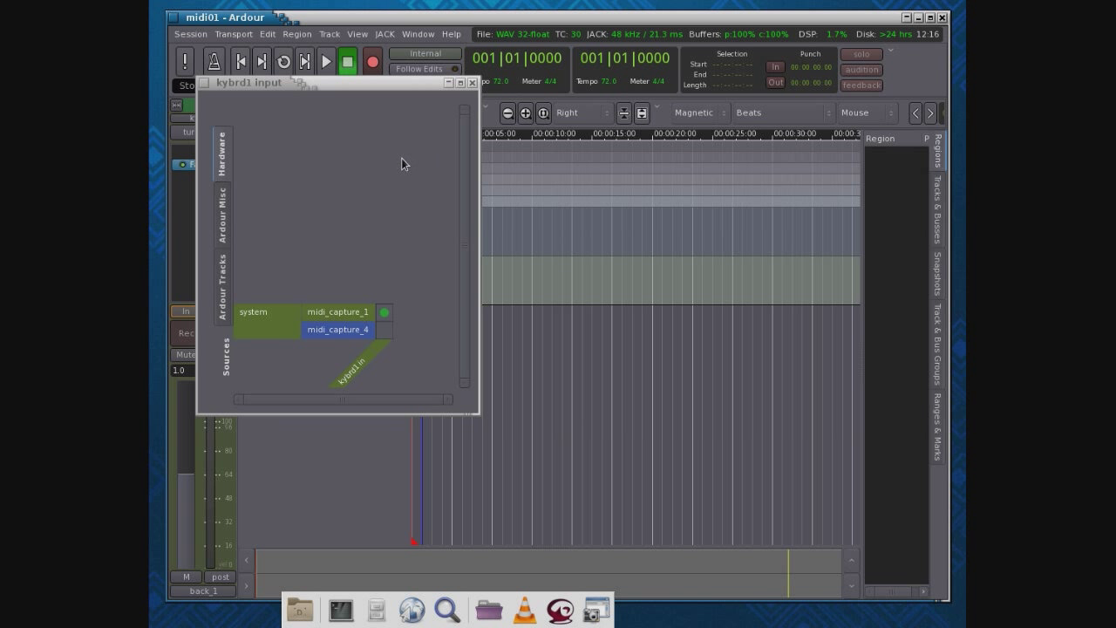
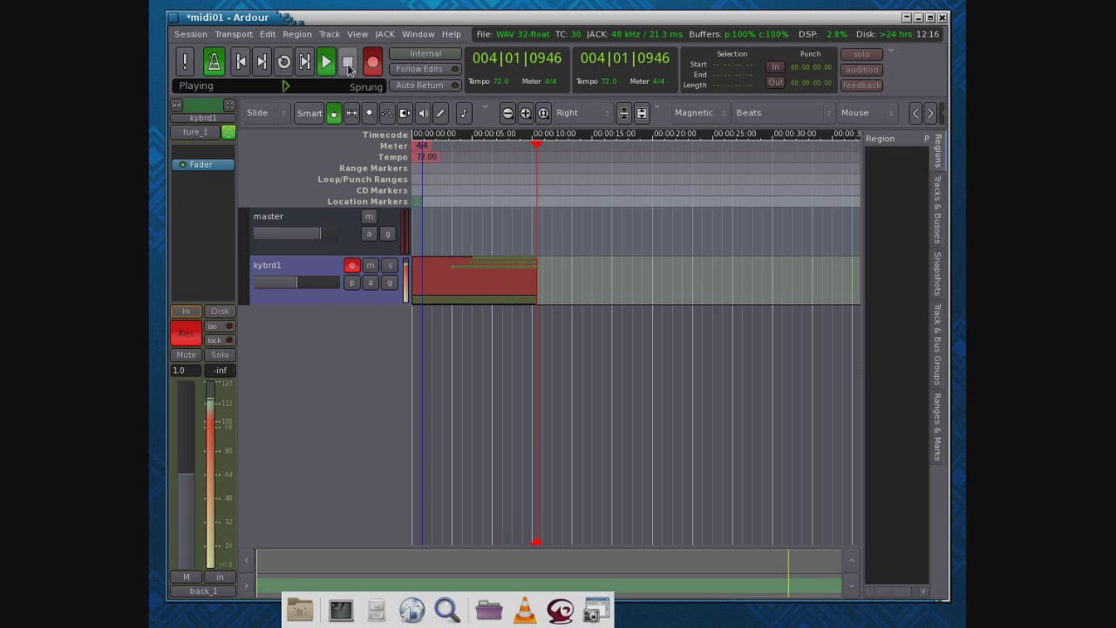
Stop the MIDI recording and disarm the kybrd1 track.
key("space")
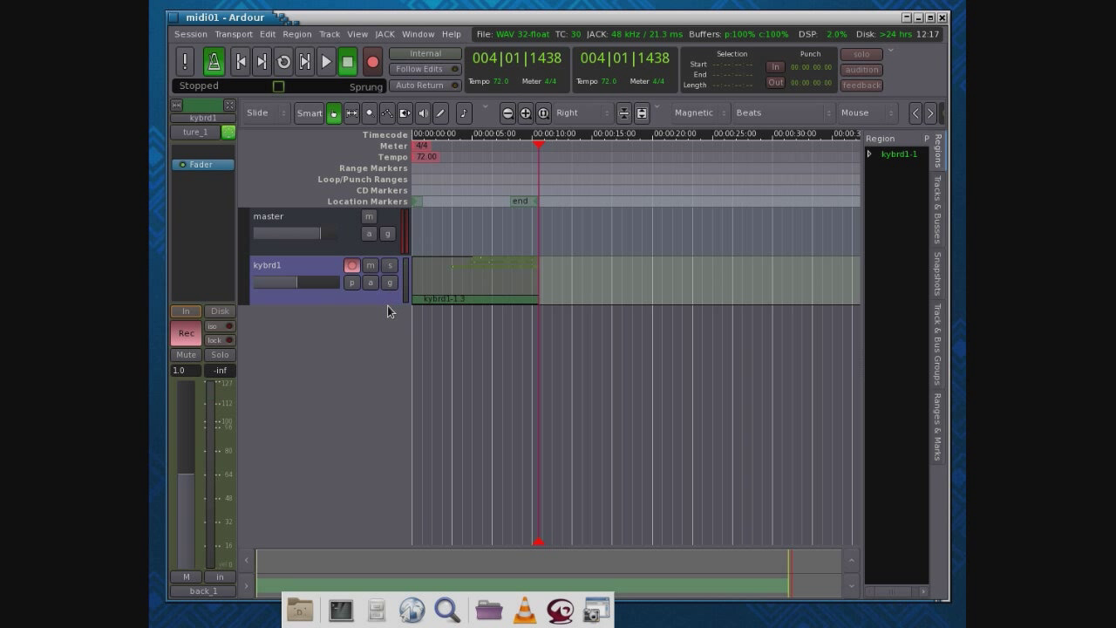
left_click(351, 265)
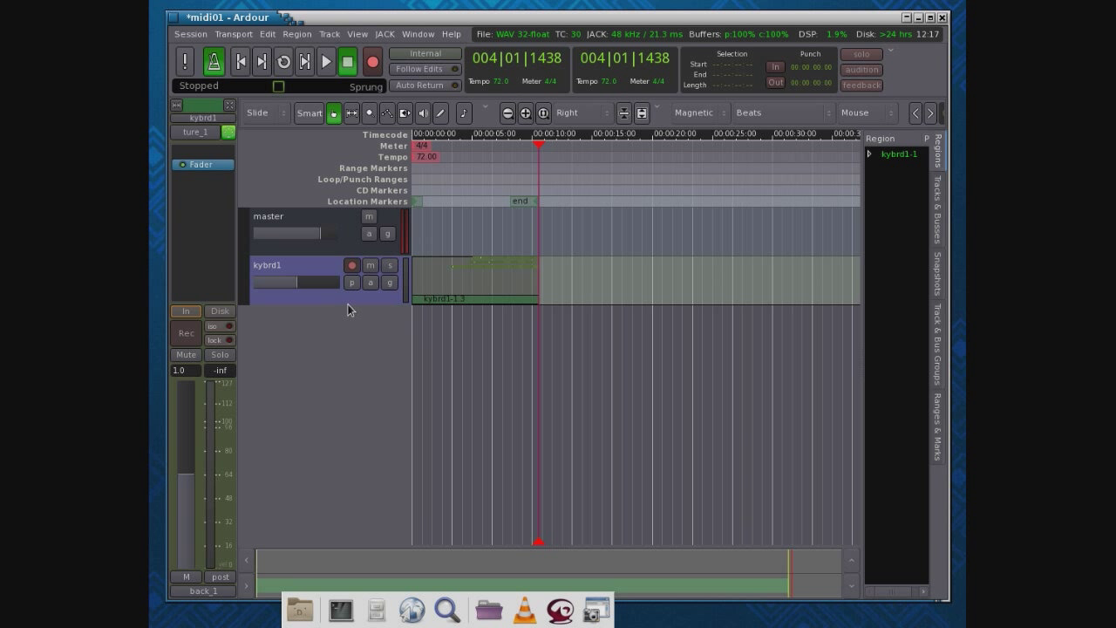
Enlarge the kybrd1 track's height to show its recorded notes and try zooming to the region.
left_click_drag(348, 302, 367, 416)
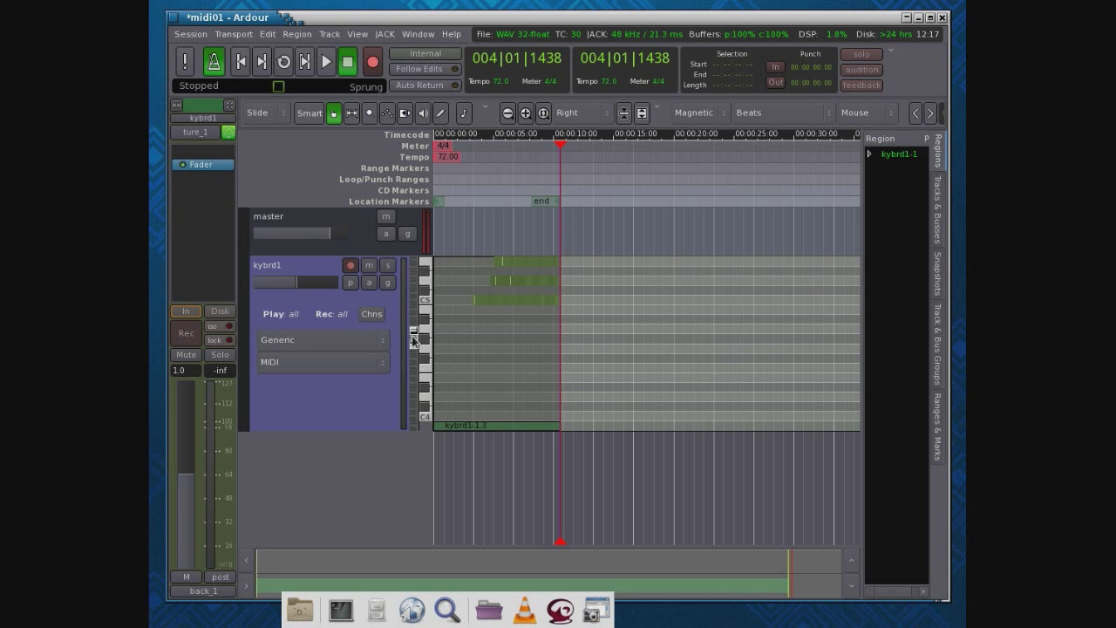
scroll(415, 340, "up", 3)
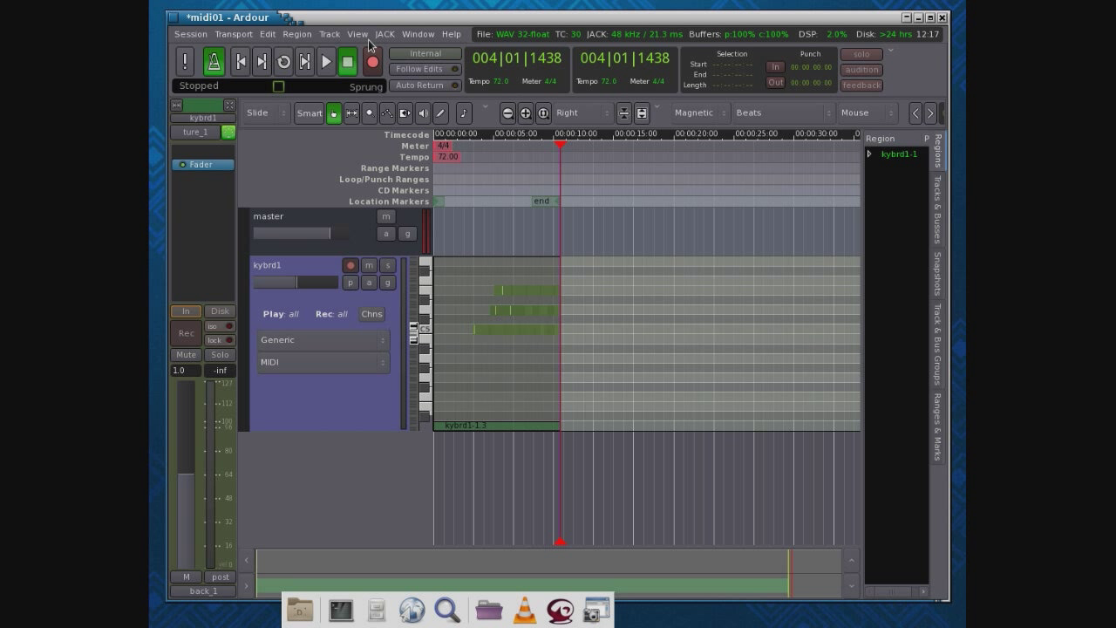
left_click(358, 34)
mouse_move(399, 113)
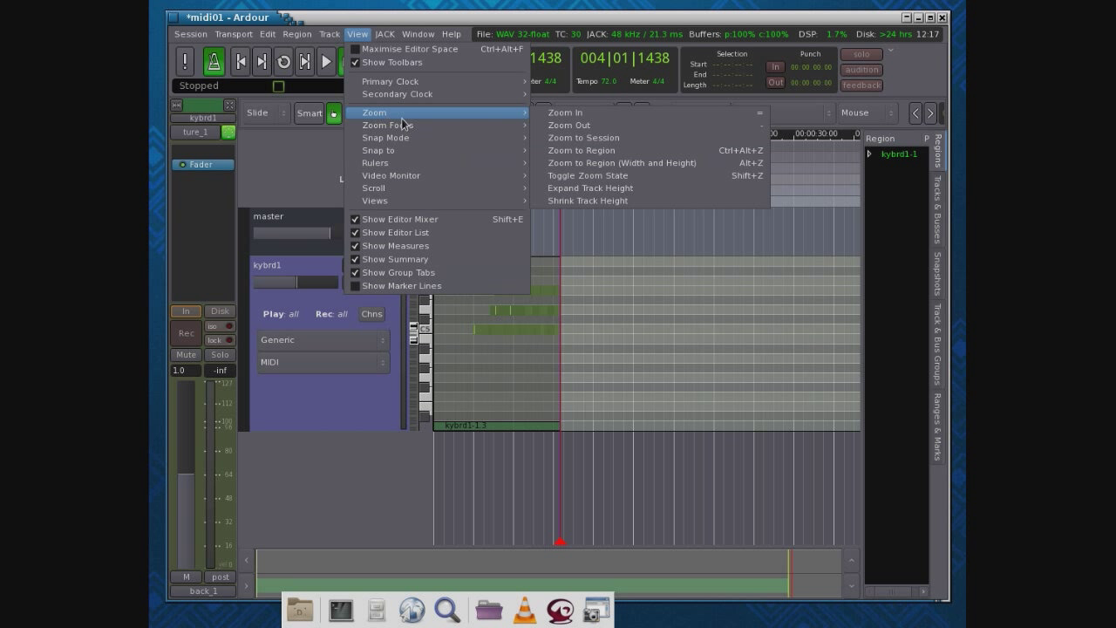
left_click(570, 151)
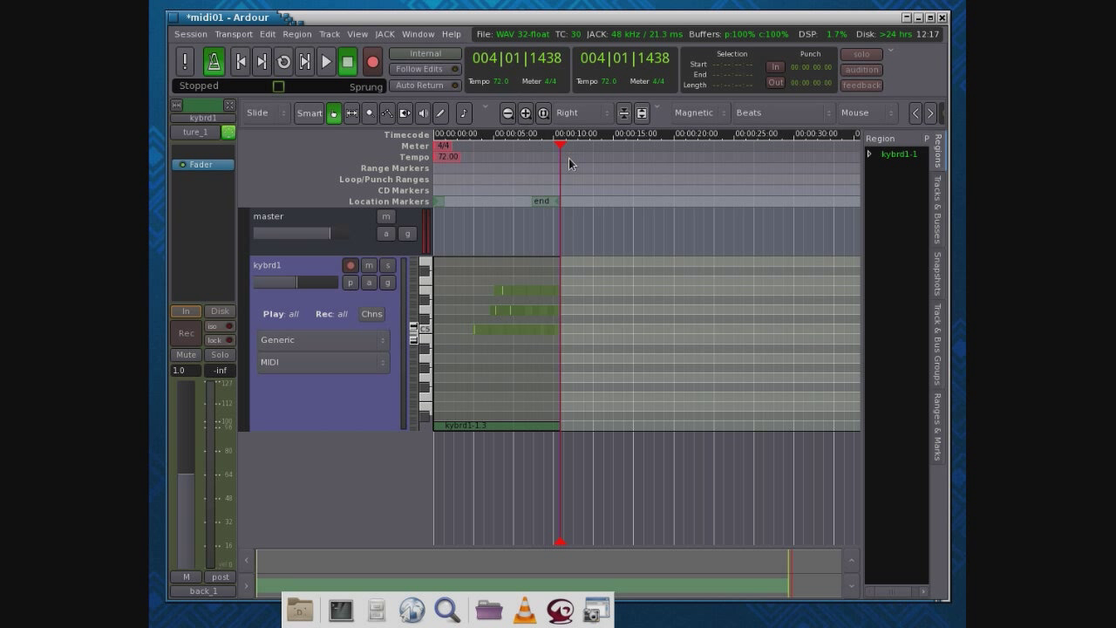
Zoom the editor to the recorded kybrd1 region and widen the track's visible note range, centring it around the notes.
left_click(482, 390)
left_click(359, 35)
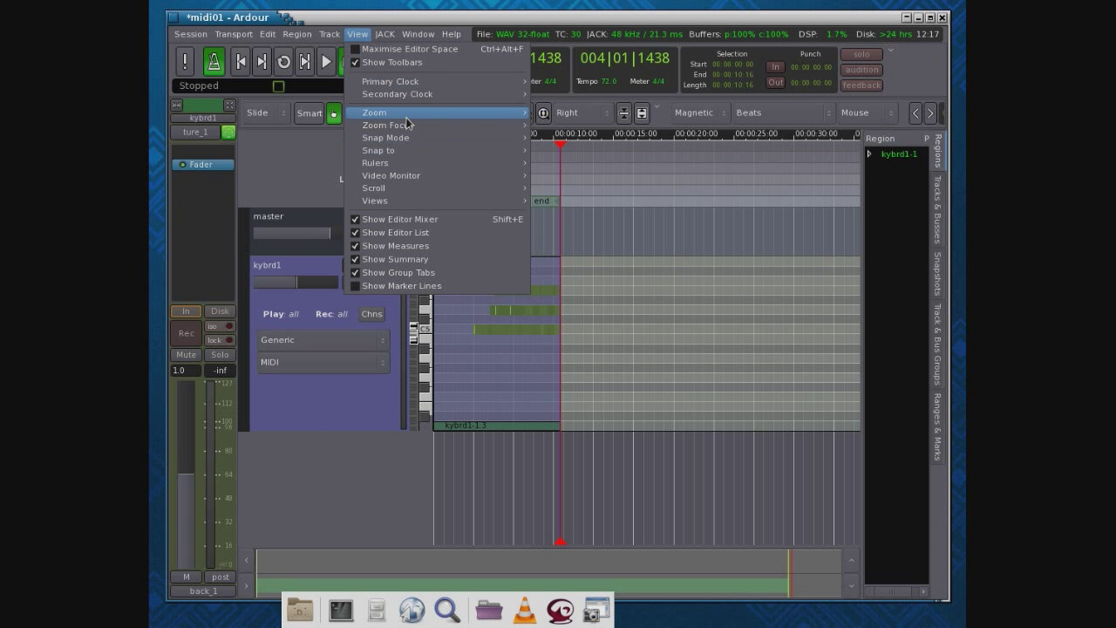
mouse_move(422, 114)
left_click(575, 138)
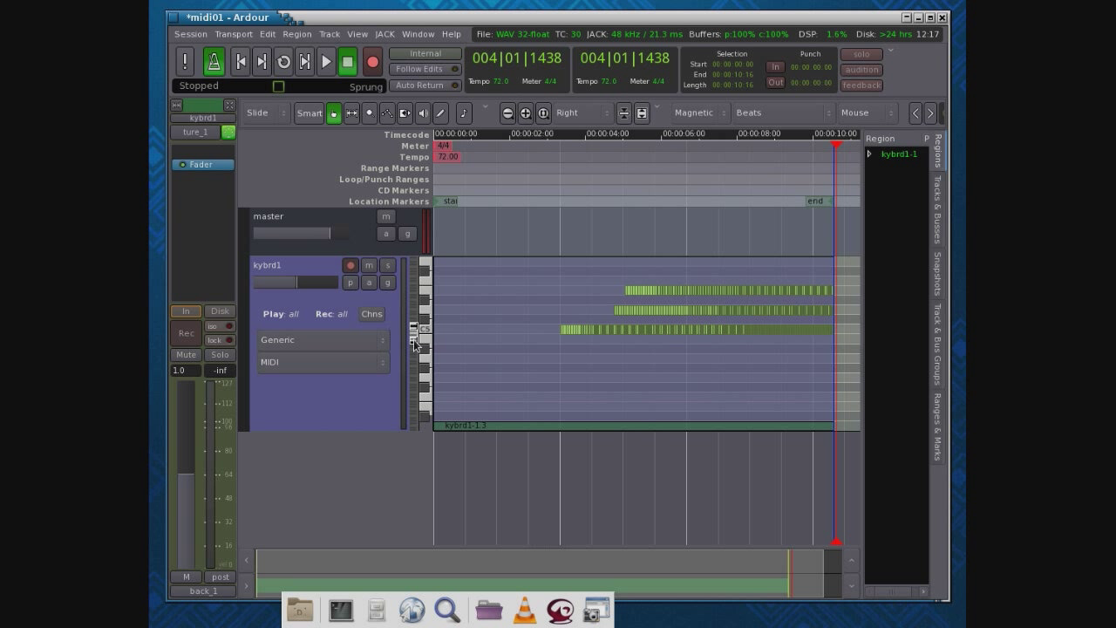
left_click_drag(413, 346, 413, 377)
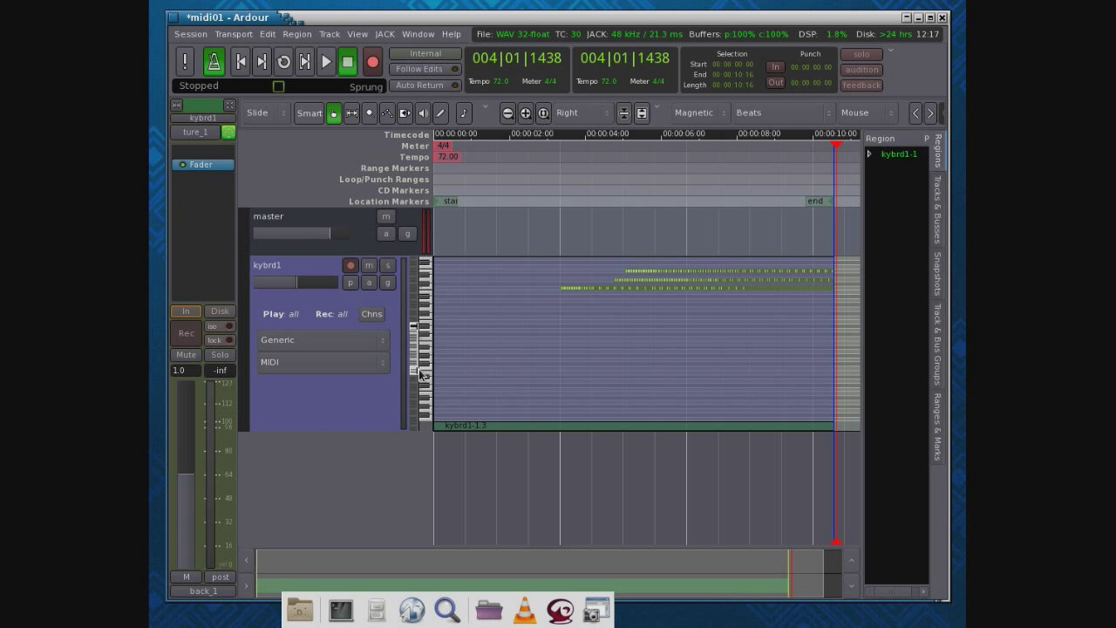
left_click_drag(415, 350, 415, 325)
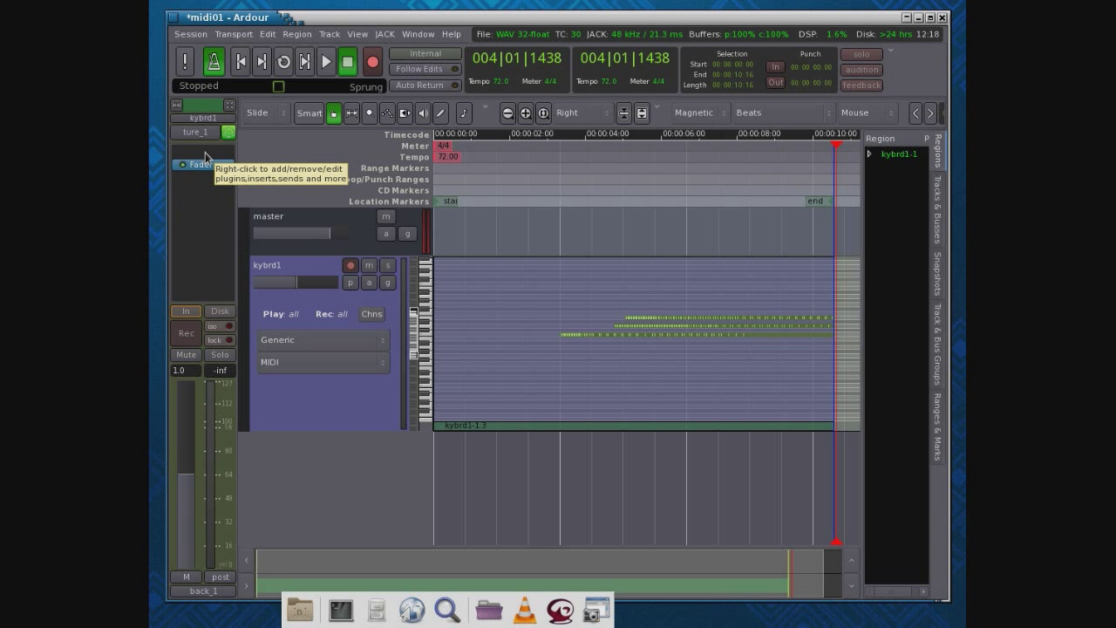
Insert the Calf Monosynth plugin before the fader on the kybrd1 track.
right_click(206, 155)
mouse_move(231, 163)
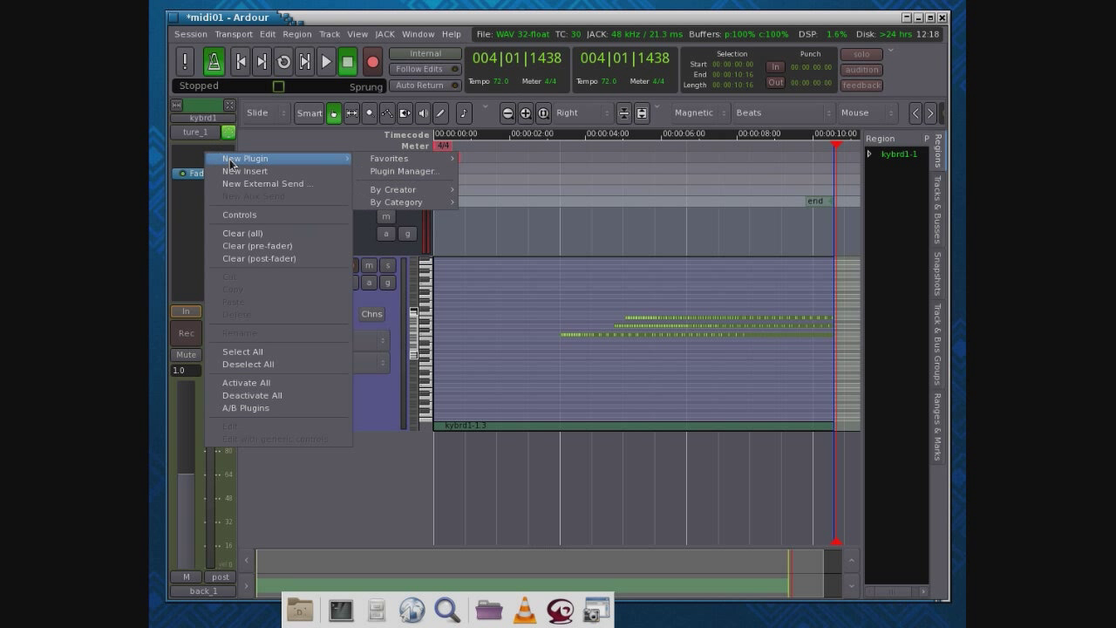
left_click(394, 172)
left_click(209, 57)
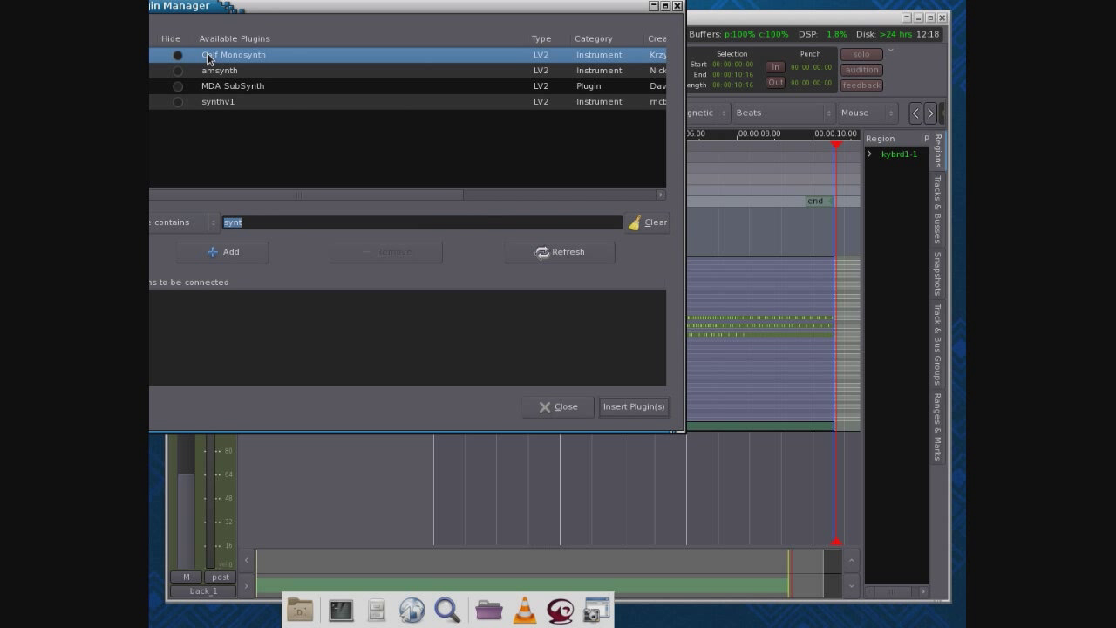
double_click(273, 58)
left_click_drag(287, 6, 383, 41)
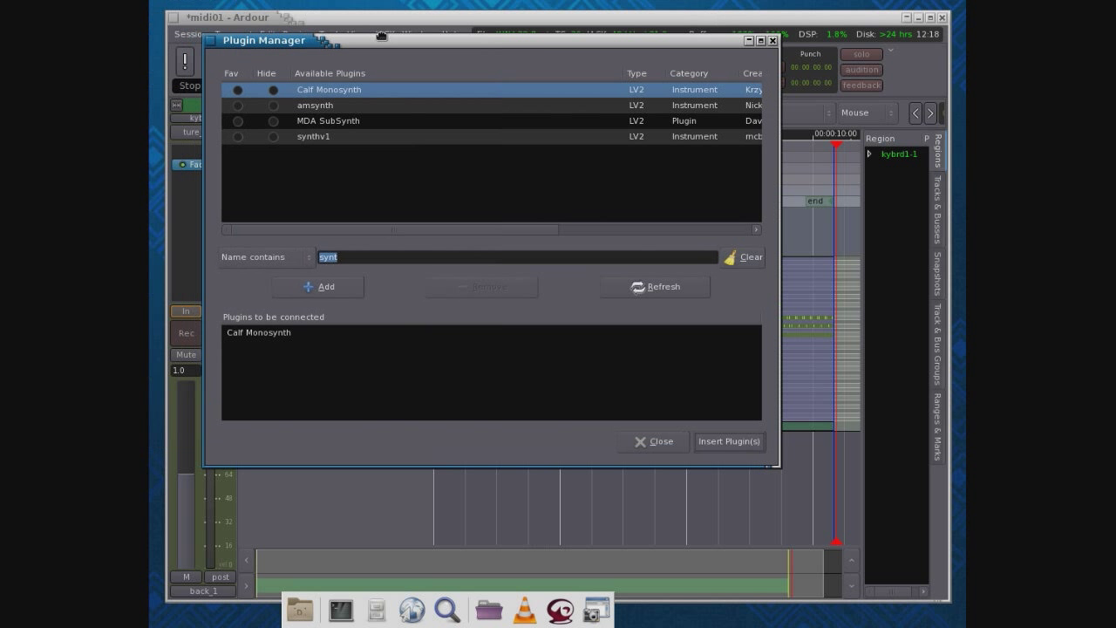
left_click(748, 446)
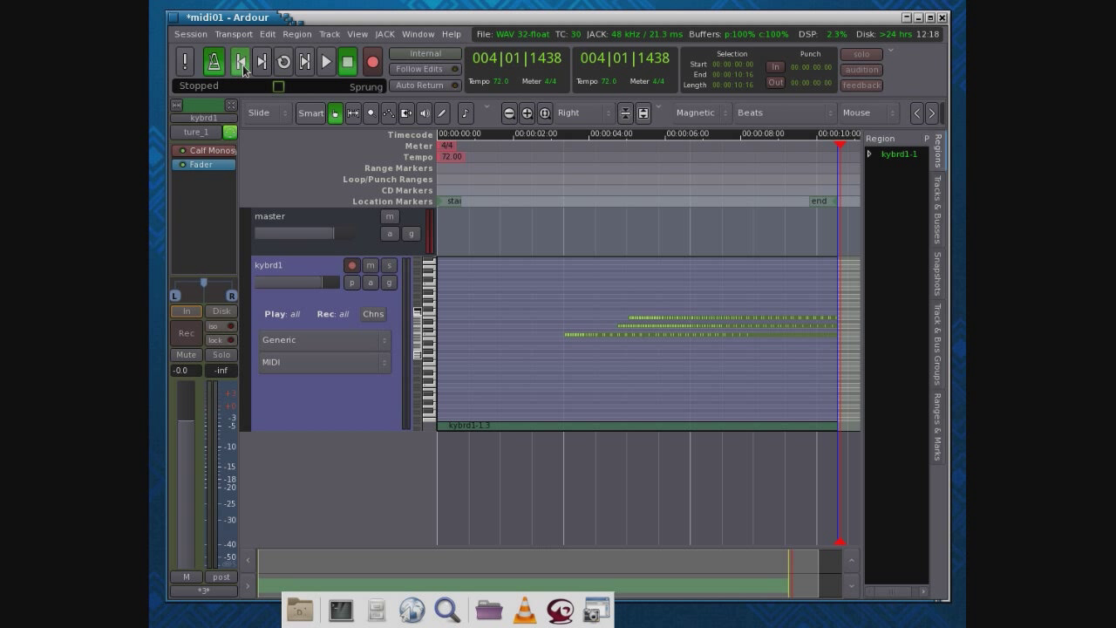
Play the recorded take from the session start through the synth and stop playback.
left_click(242, 67)
left_click(327, 61)
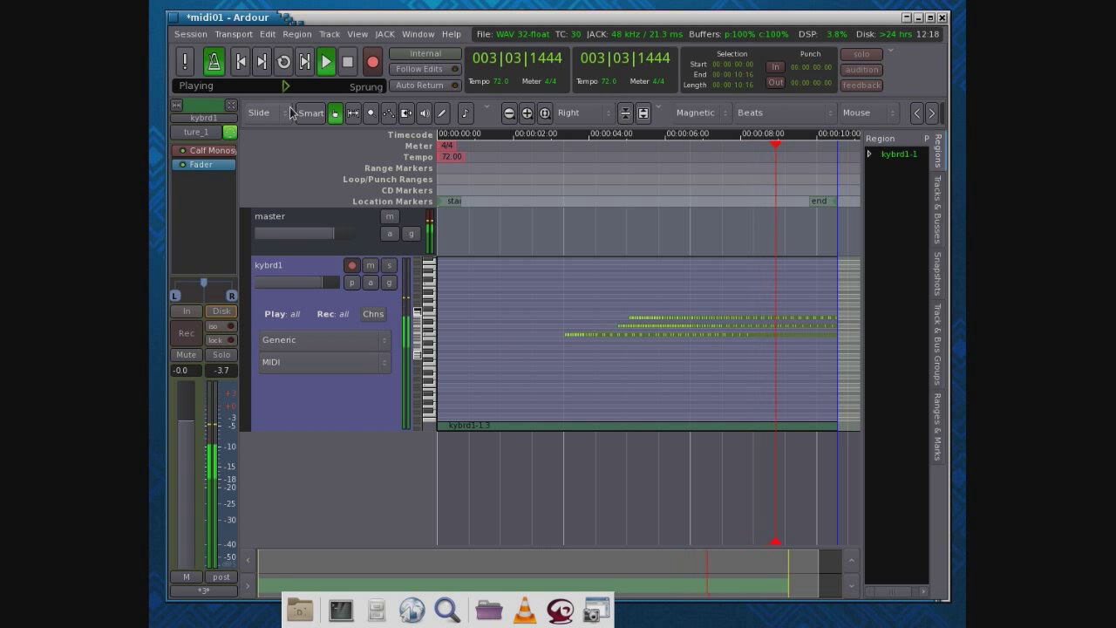
key("space")
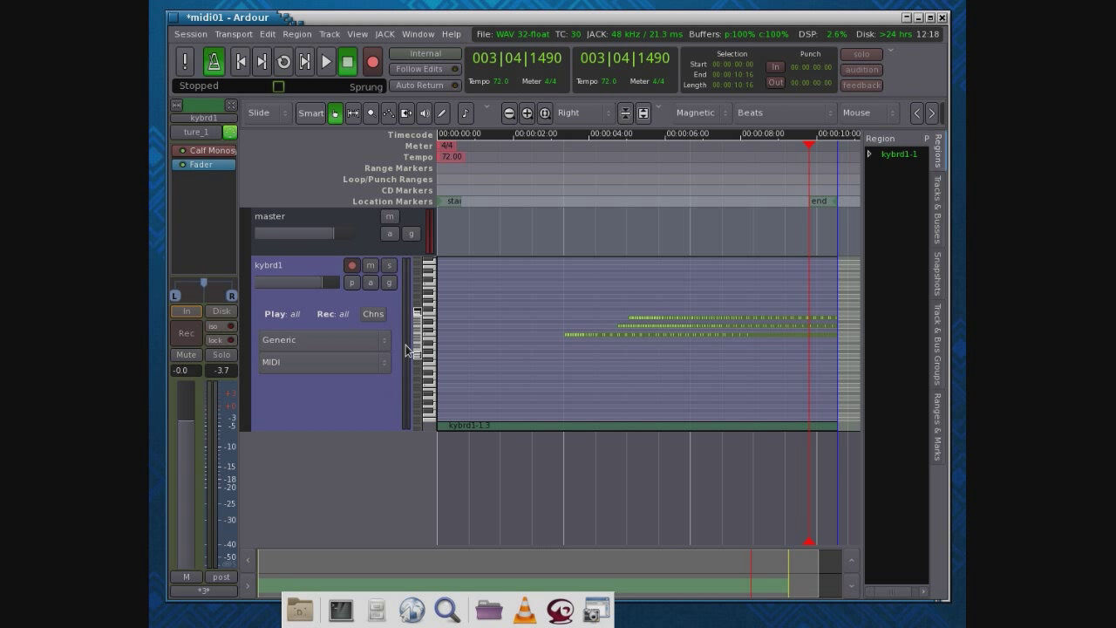
Record a second take on the kybrd1 track from the session start, and turn off the metronome after stopping.
left_click(239, 62)
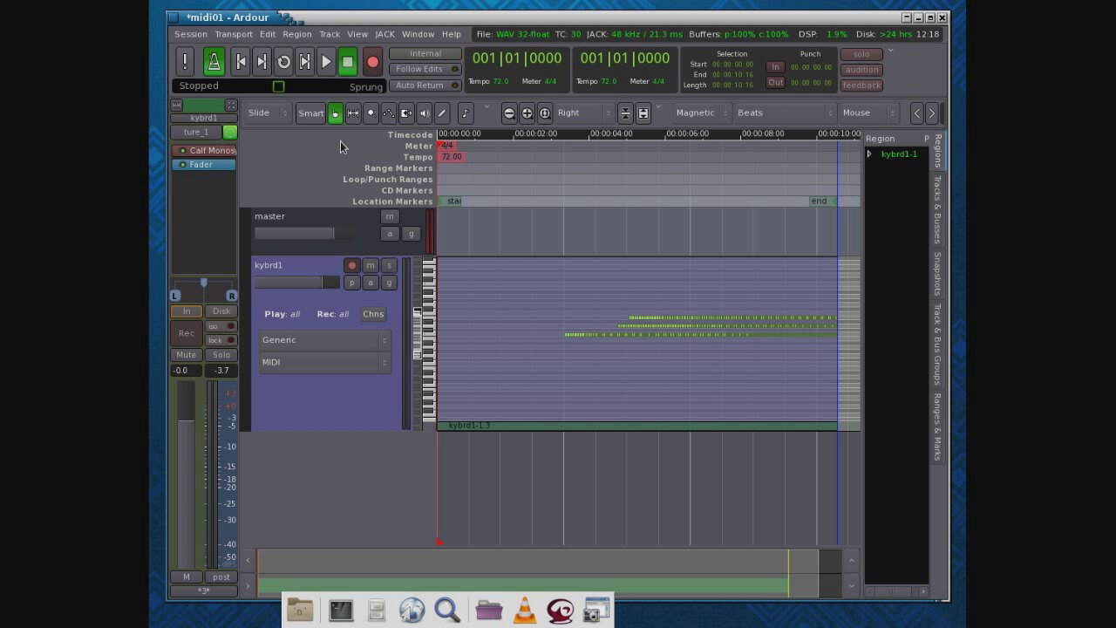
left_click(351, 265)
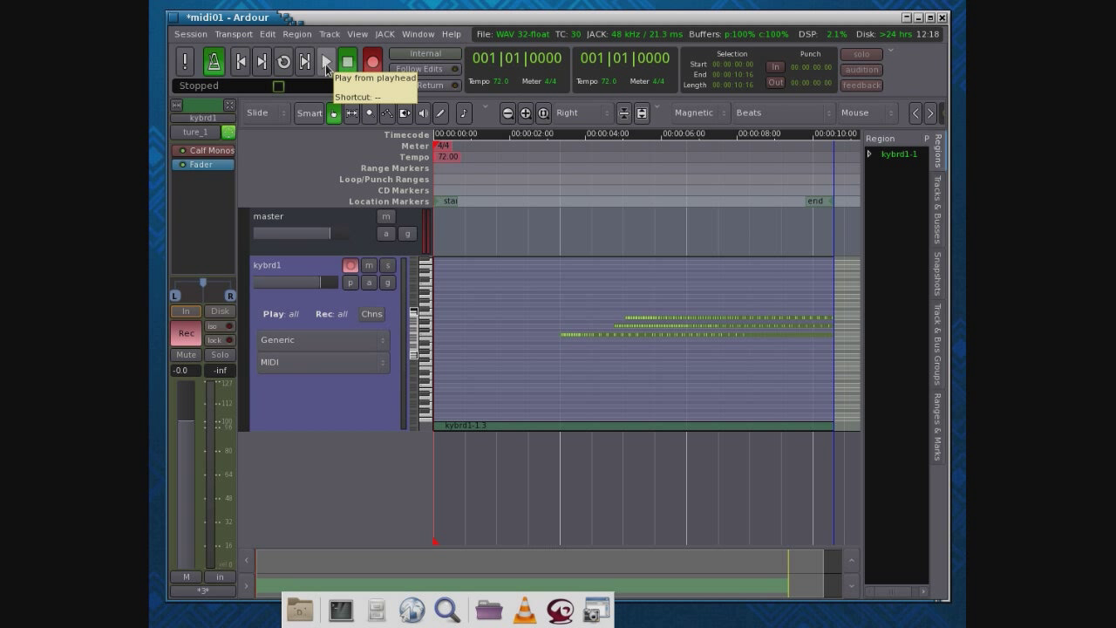
left_click(326, 64)
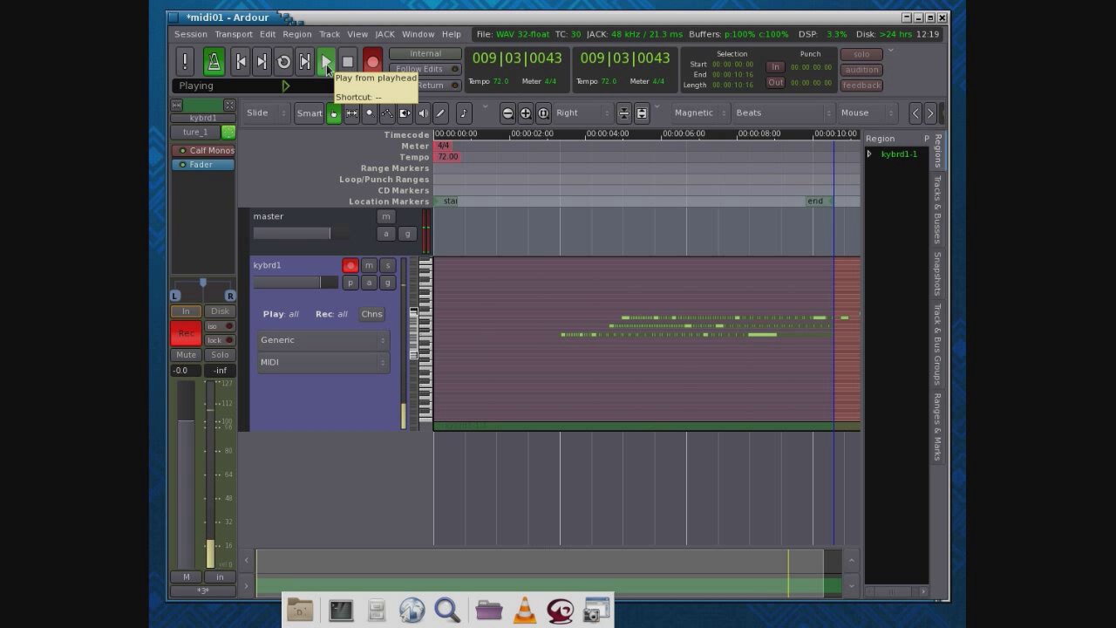
left_click(348, 63)
left_click(212, 65)
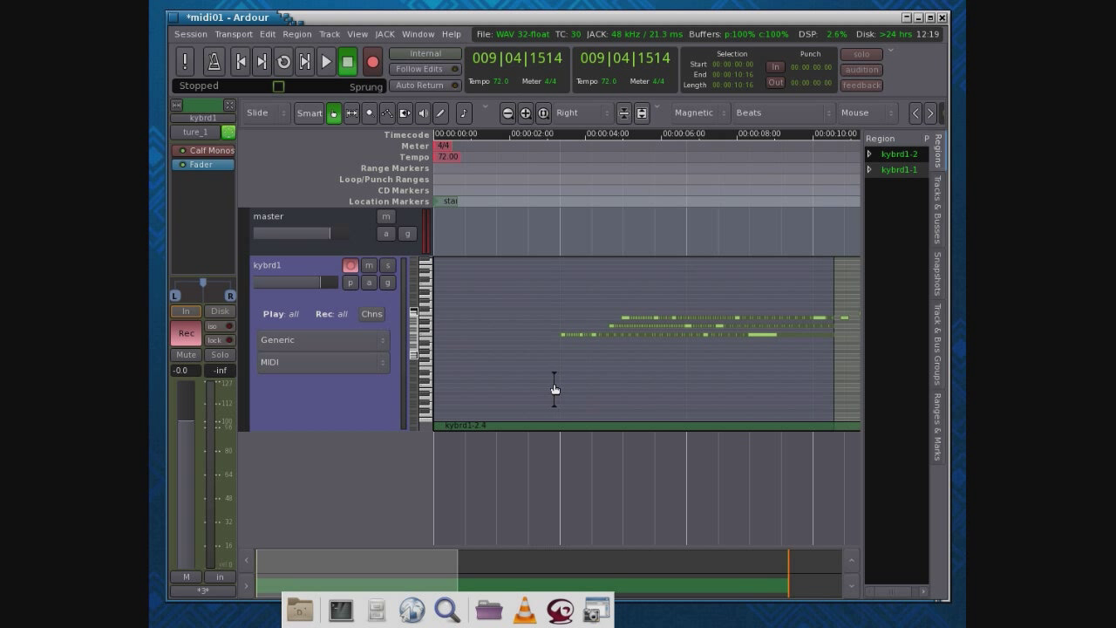
Disarm the kybrd1 track and play the second take back from the session start.
left_click(324, 70)
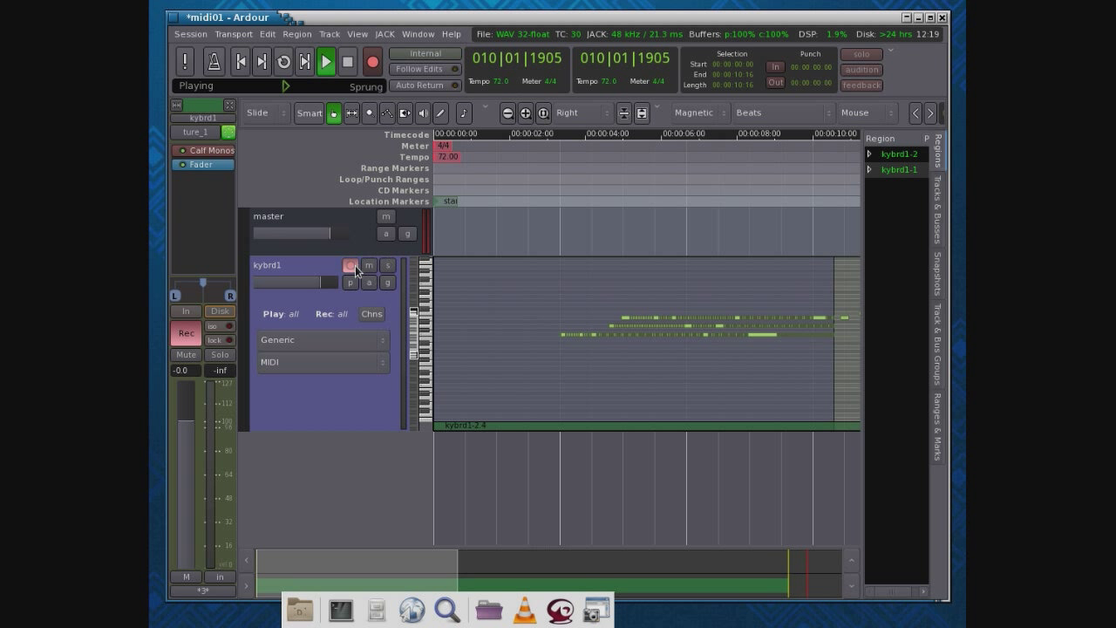
left_click(240, 61)
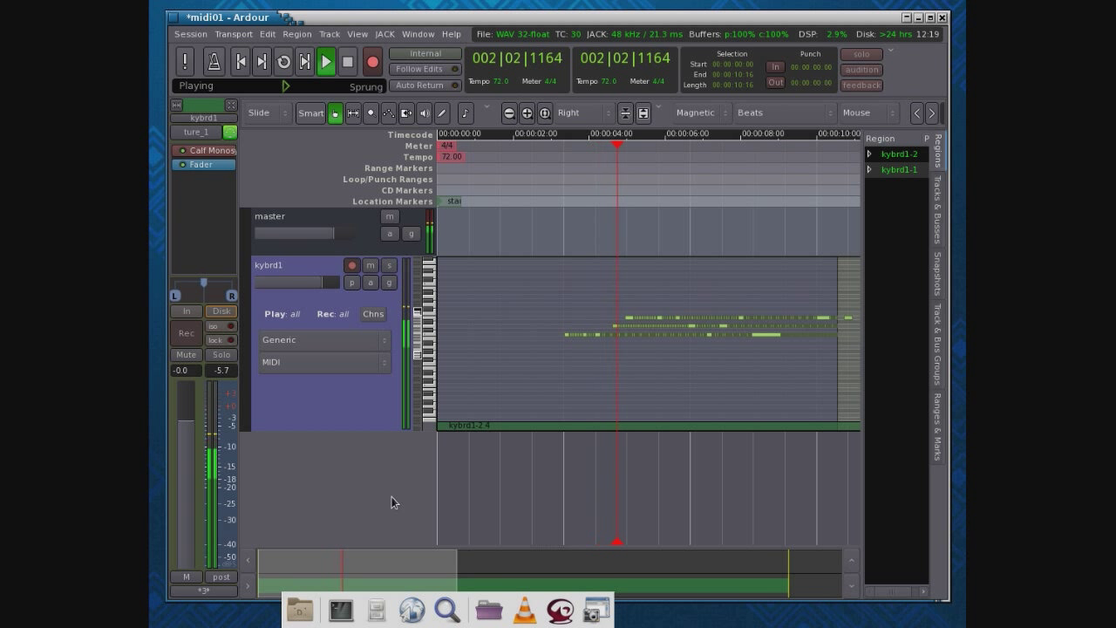
left_click(348, 61)
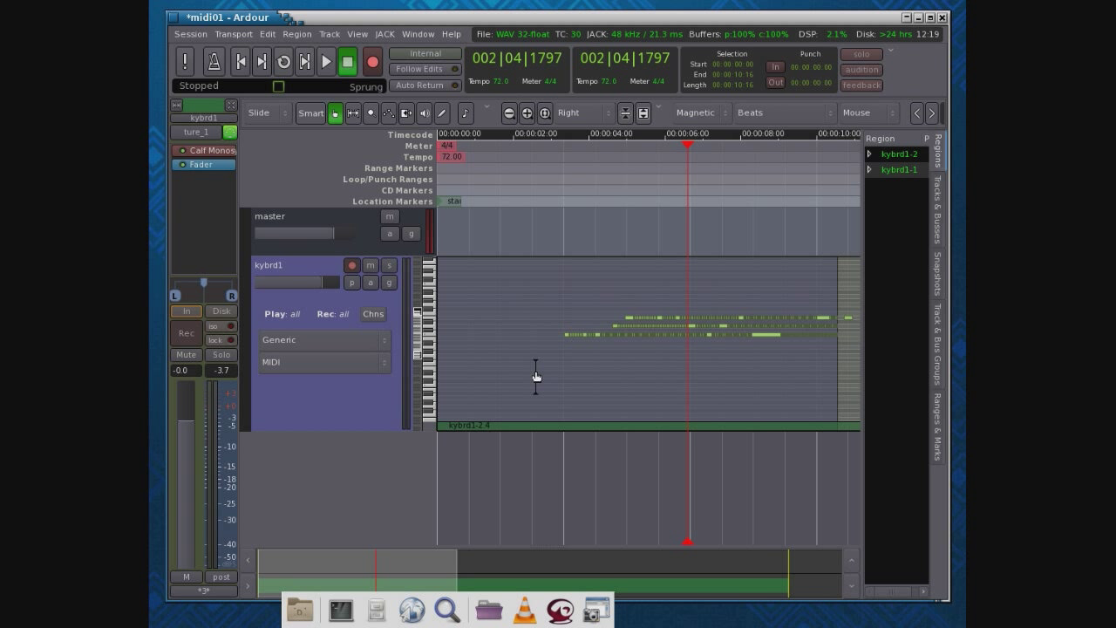
Delete the first take from beneath the kybrd1-2.4 region and place kybrd1-2.4 at the session start.
left_click_drag(536, 377, 848, 370)
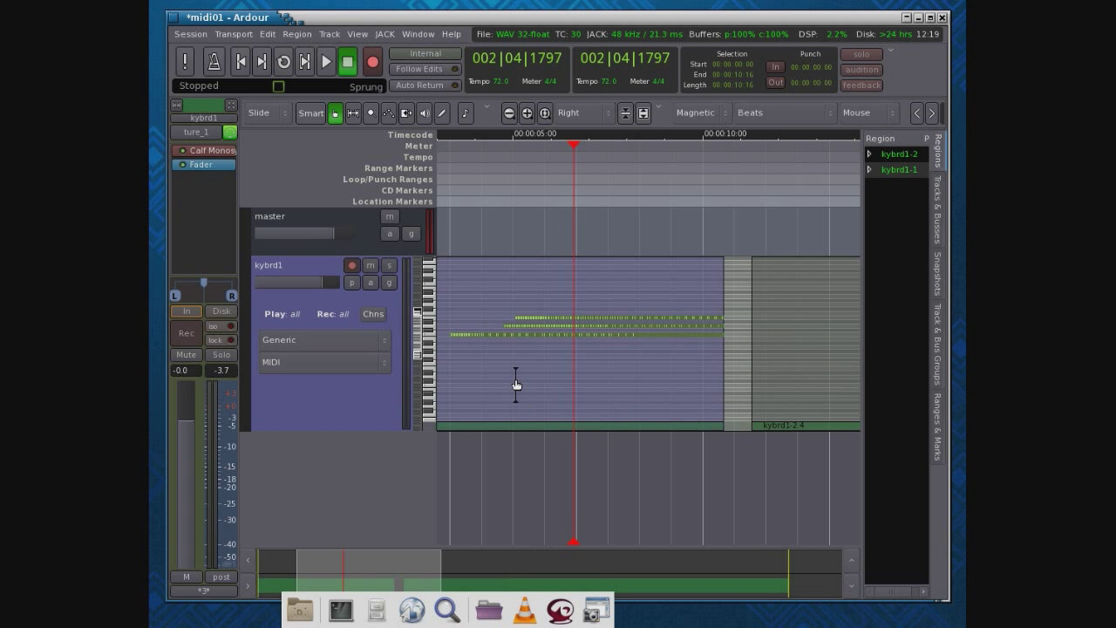
key("Delete")
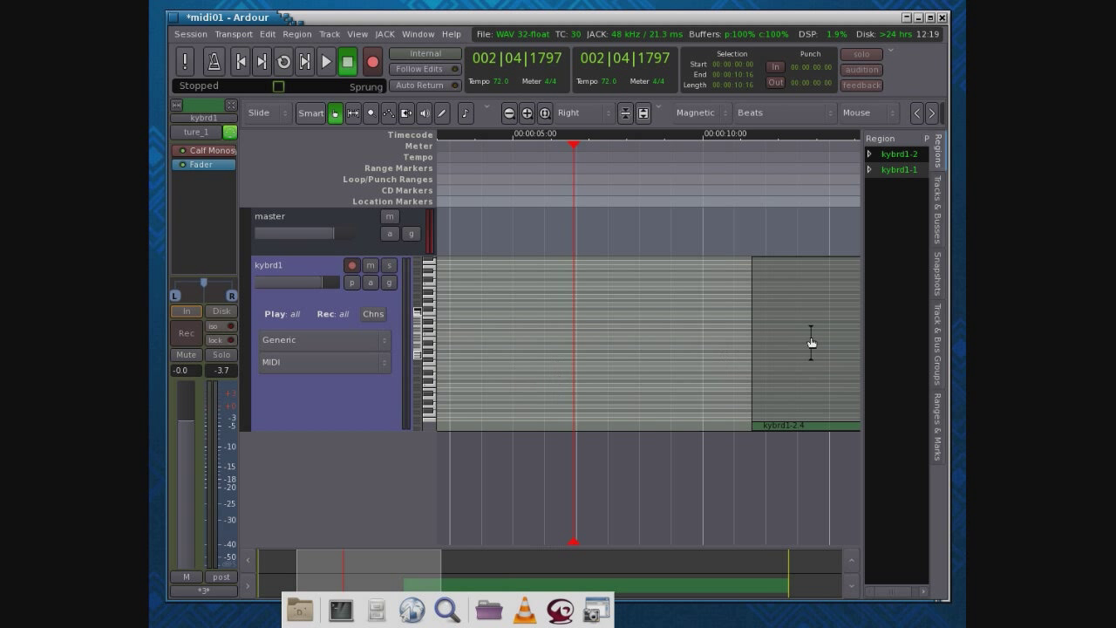
left_click_drag(844, 335, 499, 366)
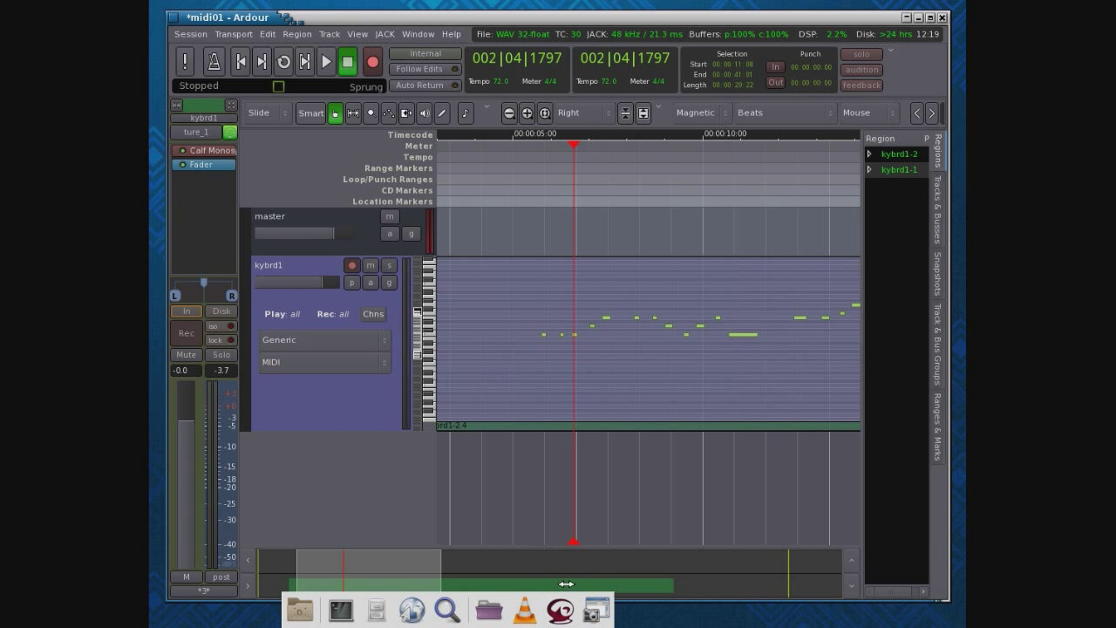
left_click_drag(566, 584, 527, 584)
left_click_drag(655, 374, 558, 381)
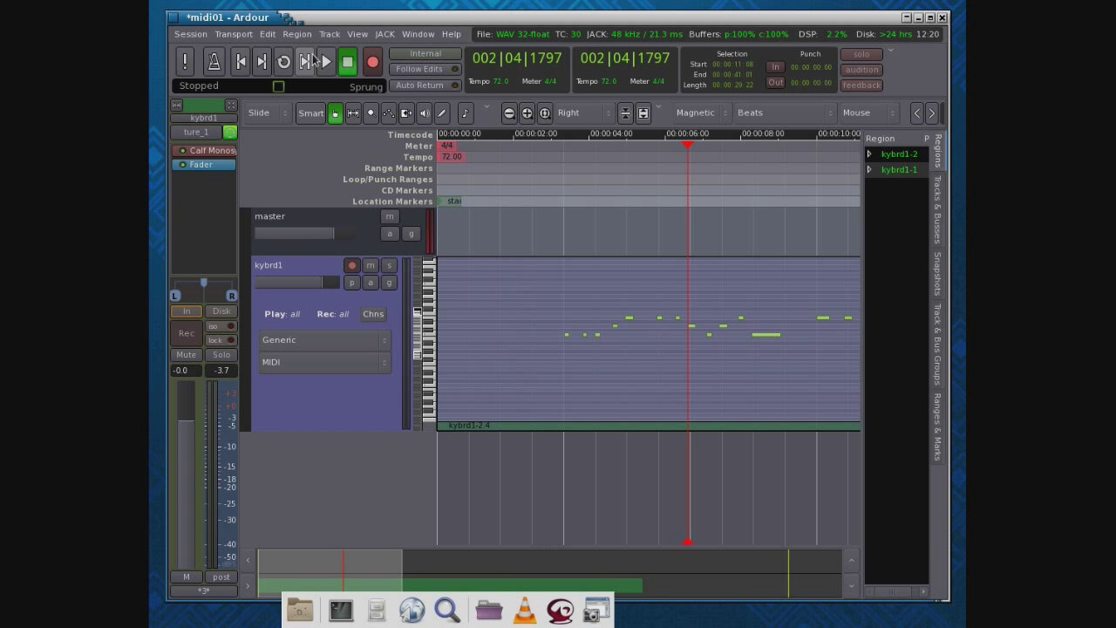
Play the remaining kybrd1-2.4 region from the session start and stop playback.
left_click(240, 60)
left_click(324, 61)
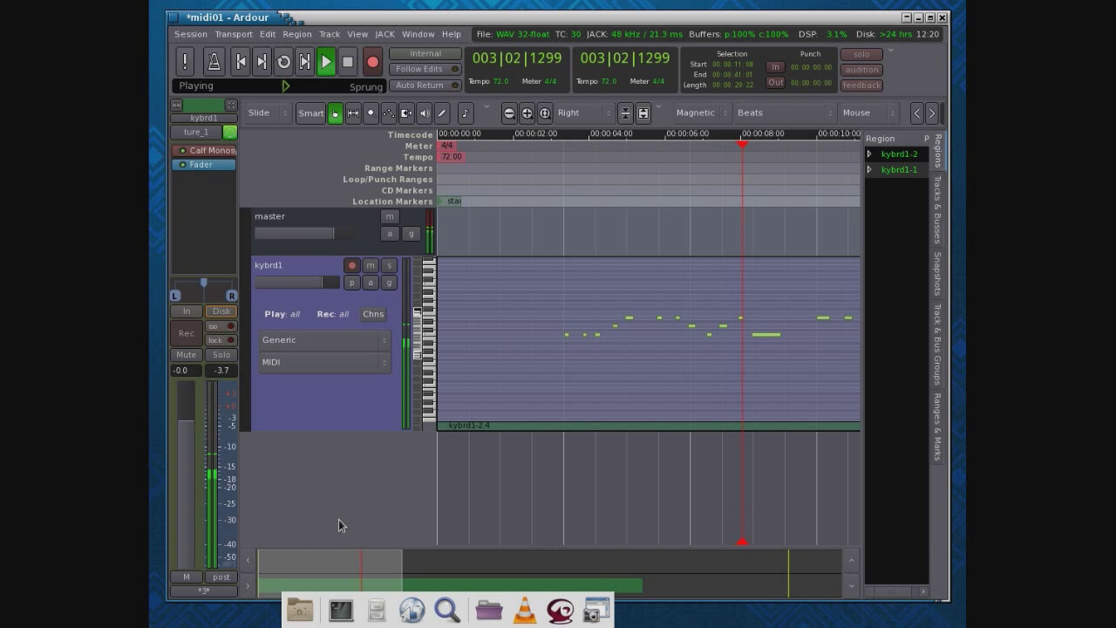
left_click(347, 63)
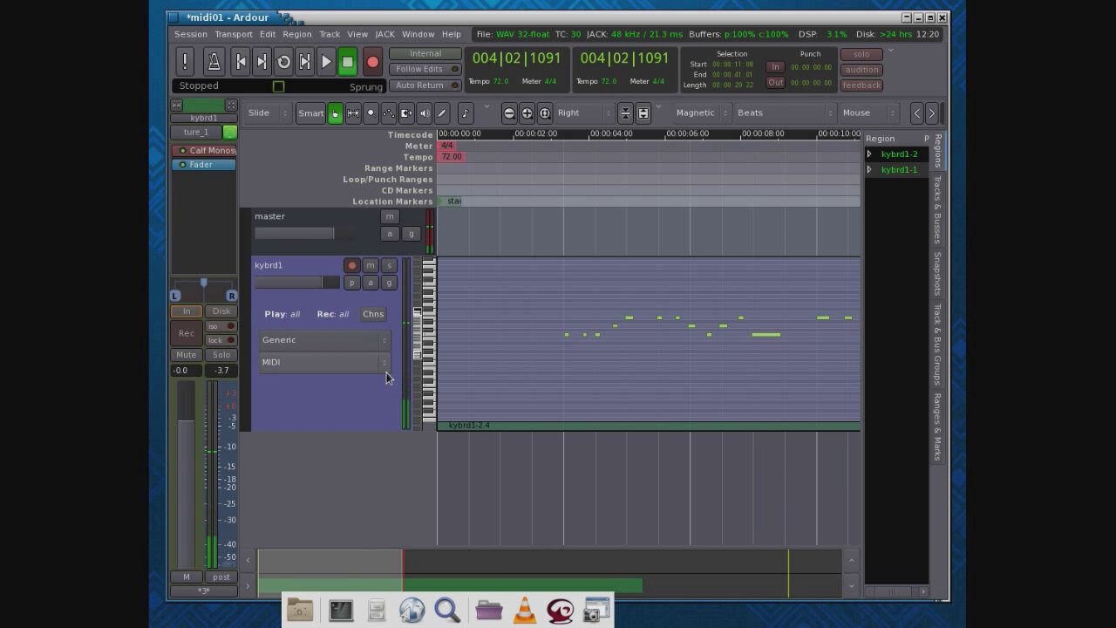
Load the Fat Cats preset in the Calf Monosynth on kybrd1 and play the take with it.
double_click(214, 154)
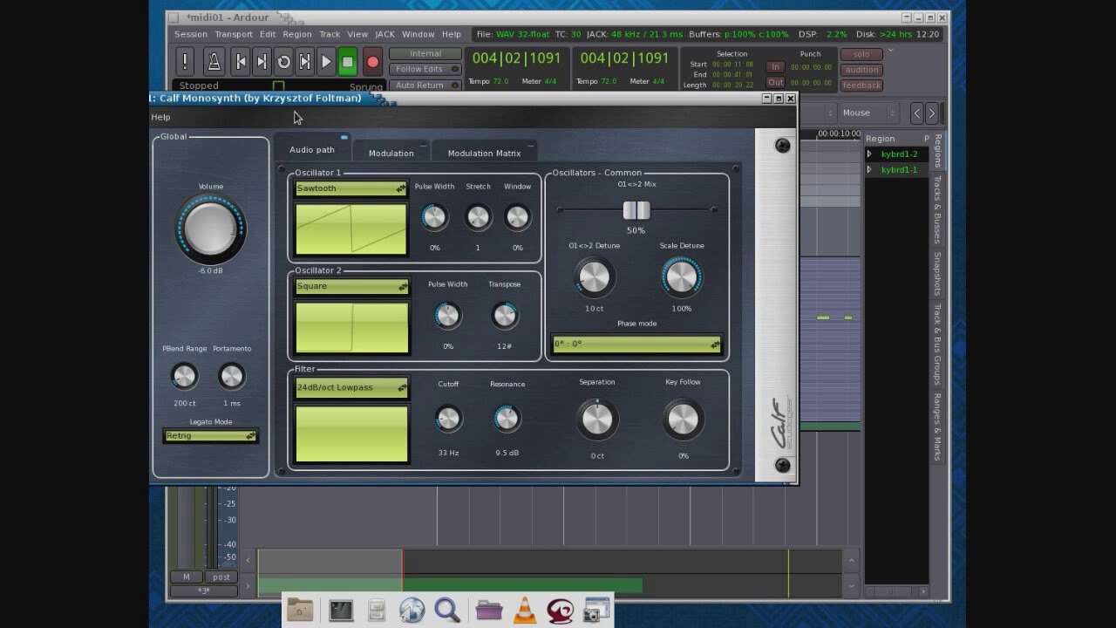
left_click_drag(291, 104, 382, 190)
left_click(267, 196)
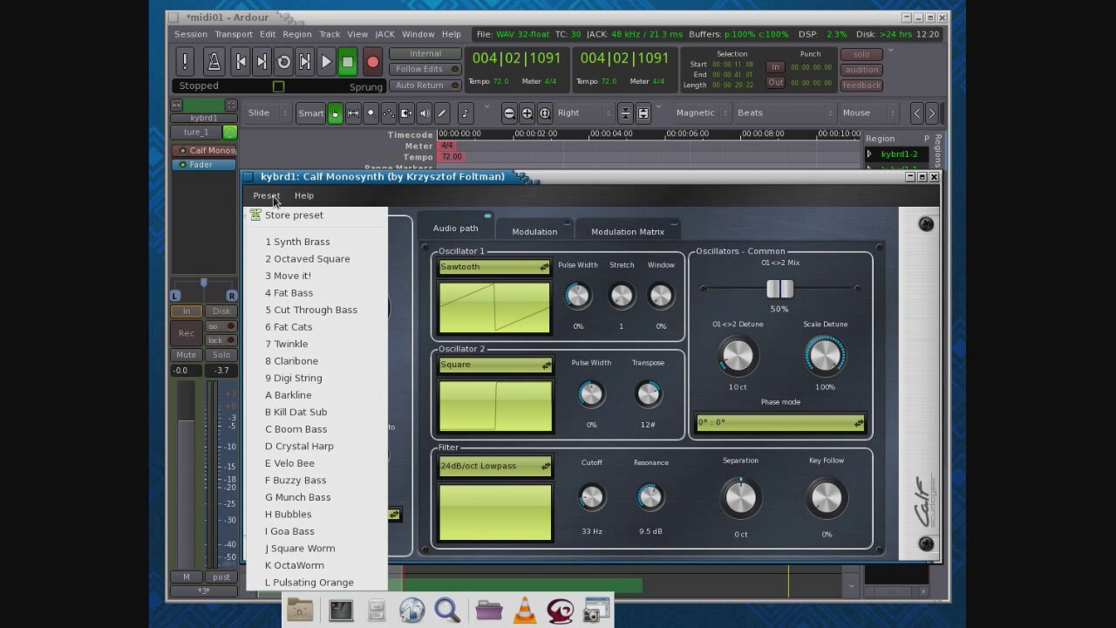
left_click(305, 327)
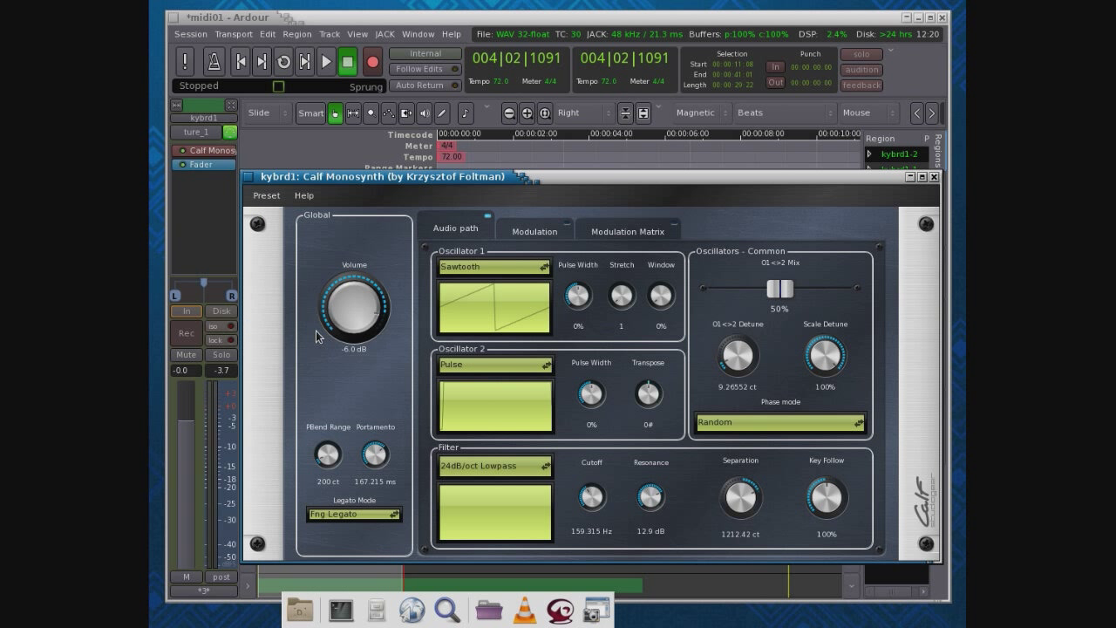
left_click(340, 150)
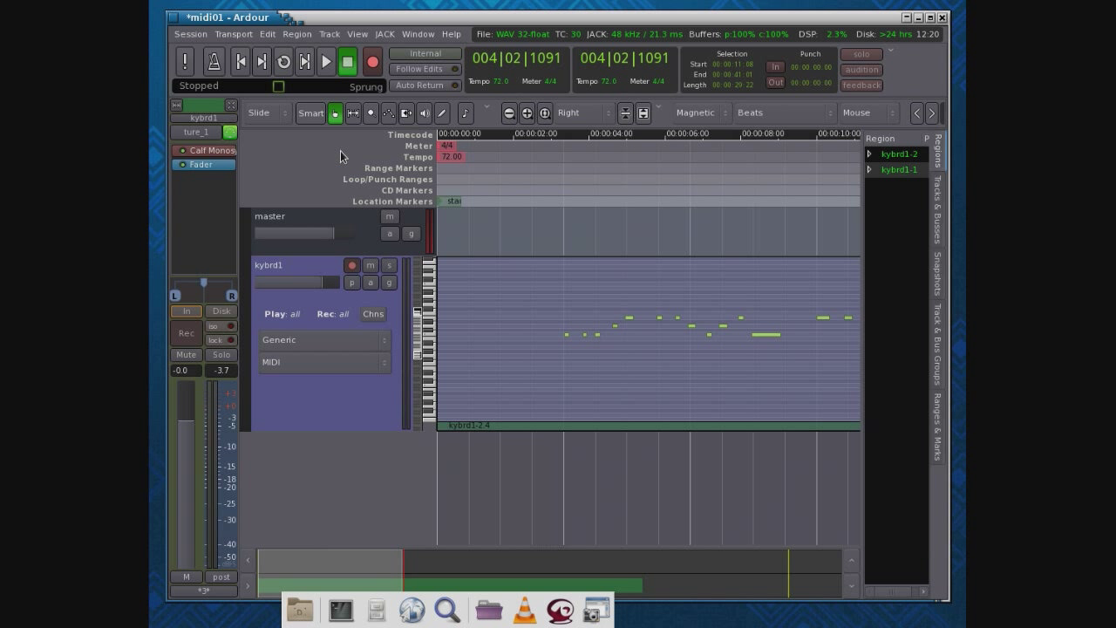
left_click(327, 63)
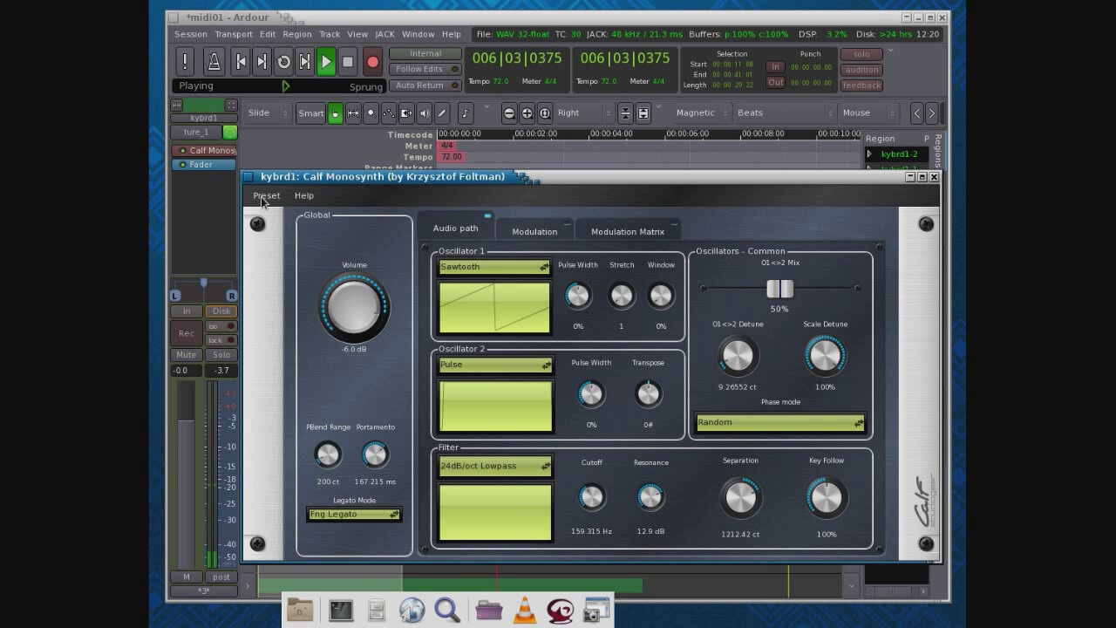
During playback, try the Kill Dat Sub preset in the Calf Monosynth and switch to Bubbles, stopping the transport at the end.
left_click(266, 195)
left_click(321, 412)
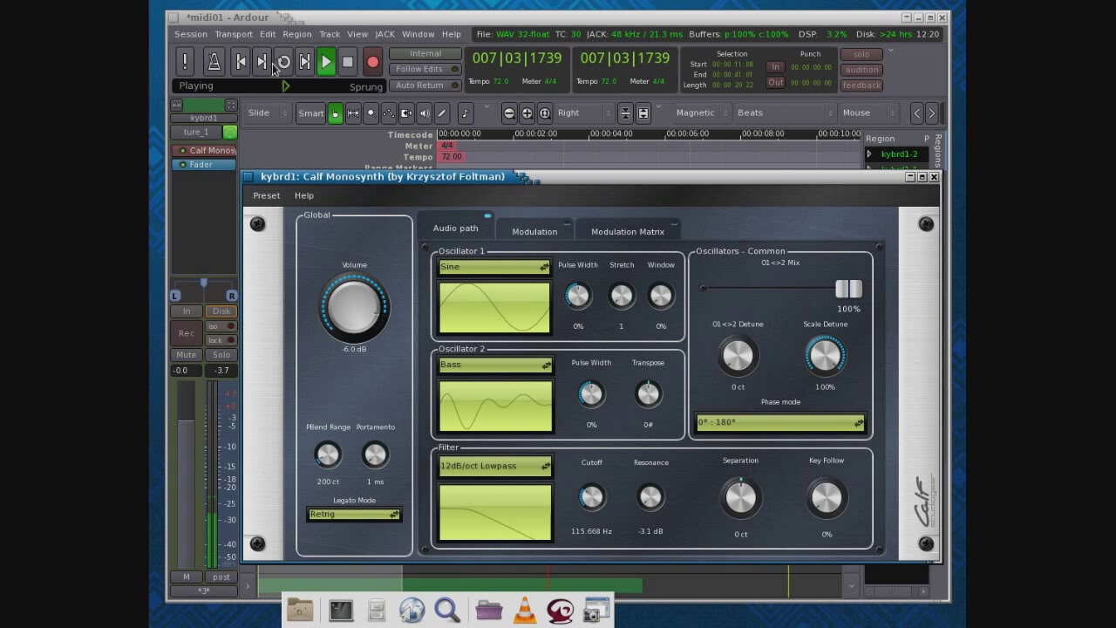
left_click(266, 195)
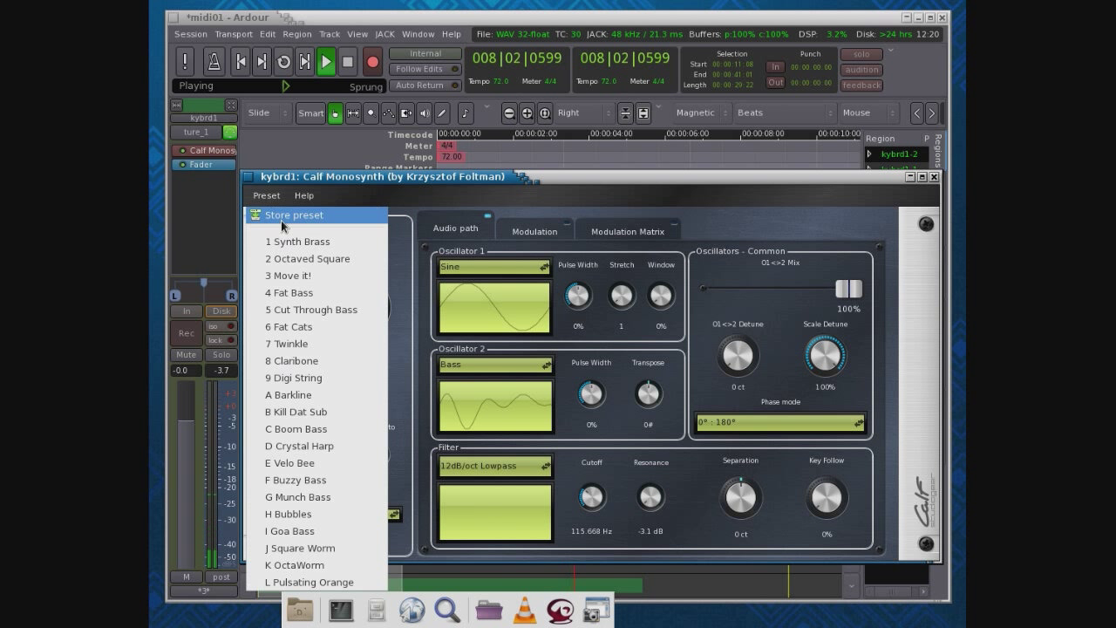
left_click(330, 514)
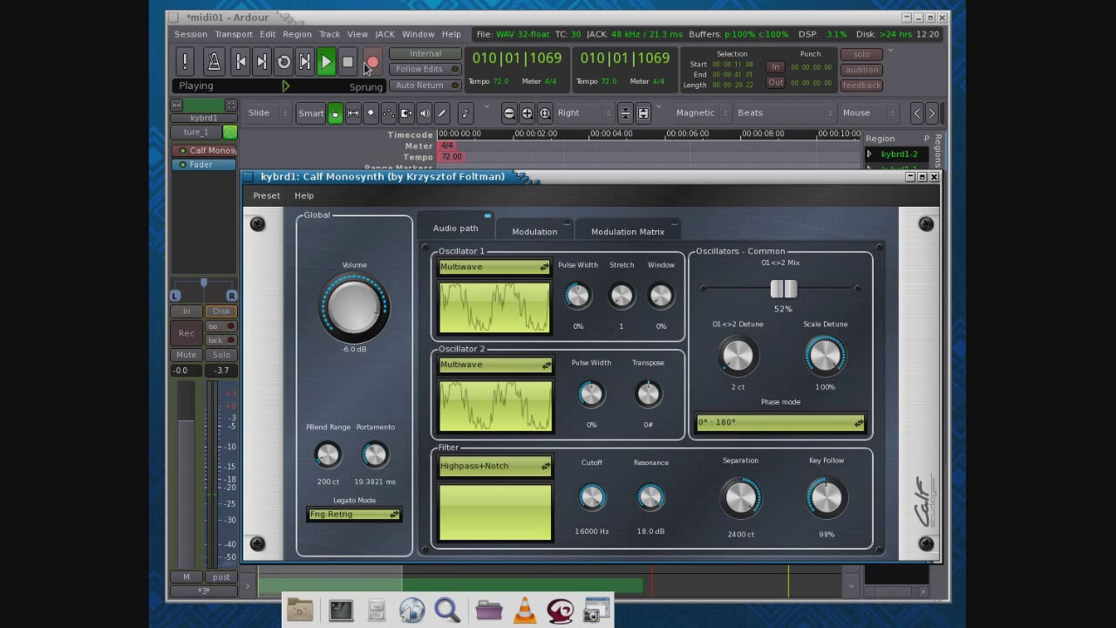
left_click(350, 63)
Play the kybrd1 take from the session start, load the Boom Bass preset in the Calf Monosynth during playback, and return to the start.
left_click(241, 61)
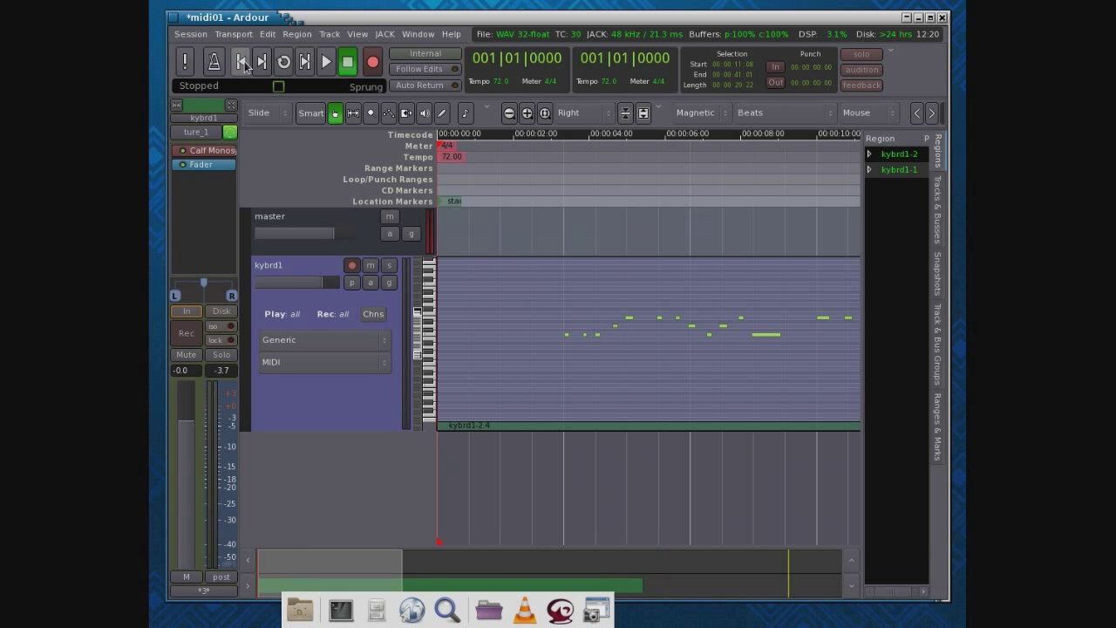
left_click(326, 63)
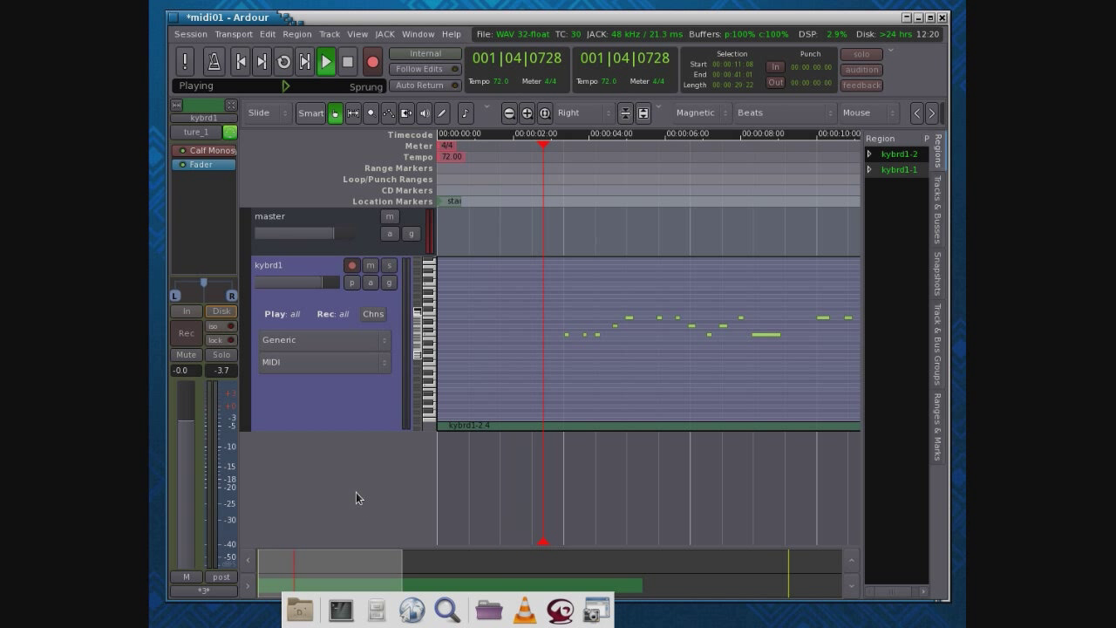
double_click(205, 150)
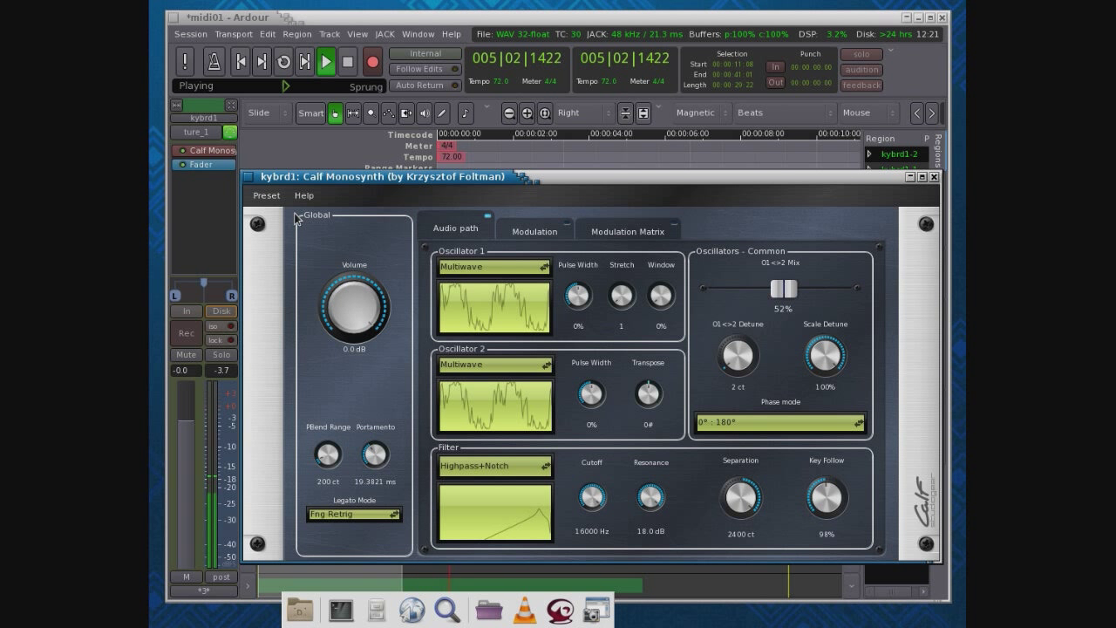
left_click(266, 195)
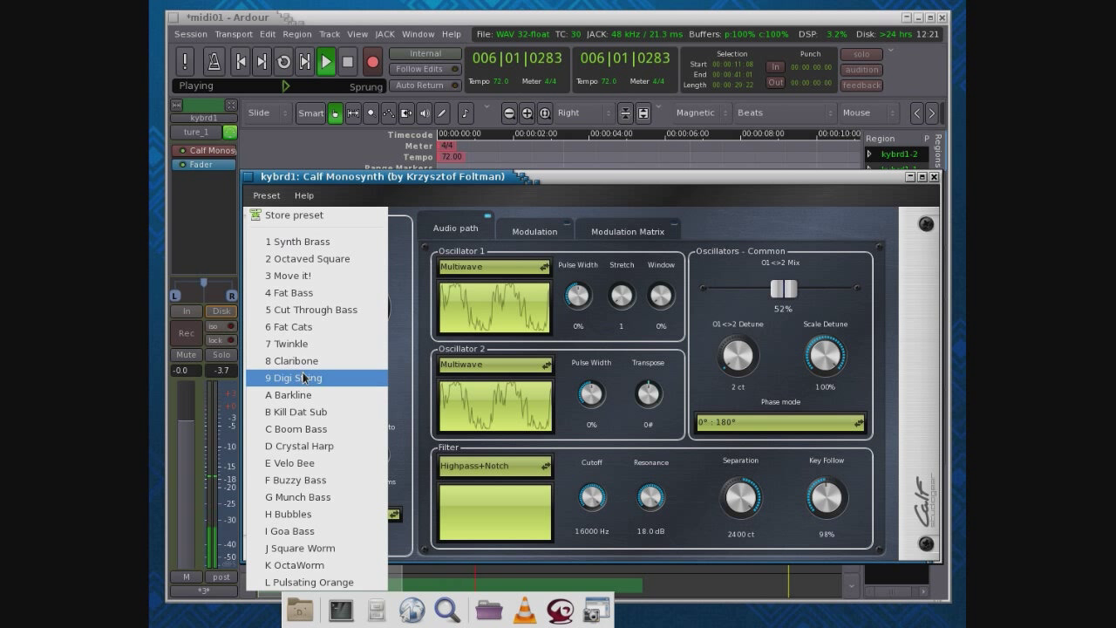
left_click(297, 429)
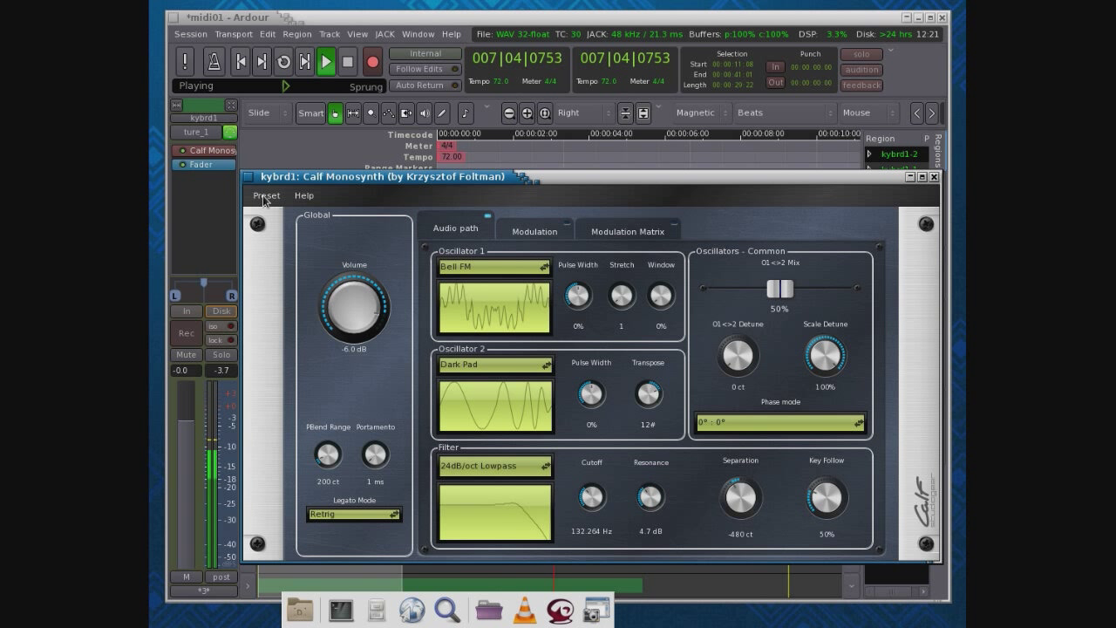
left_click(347, 62)
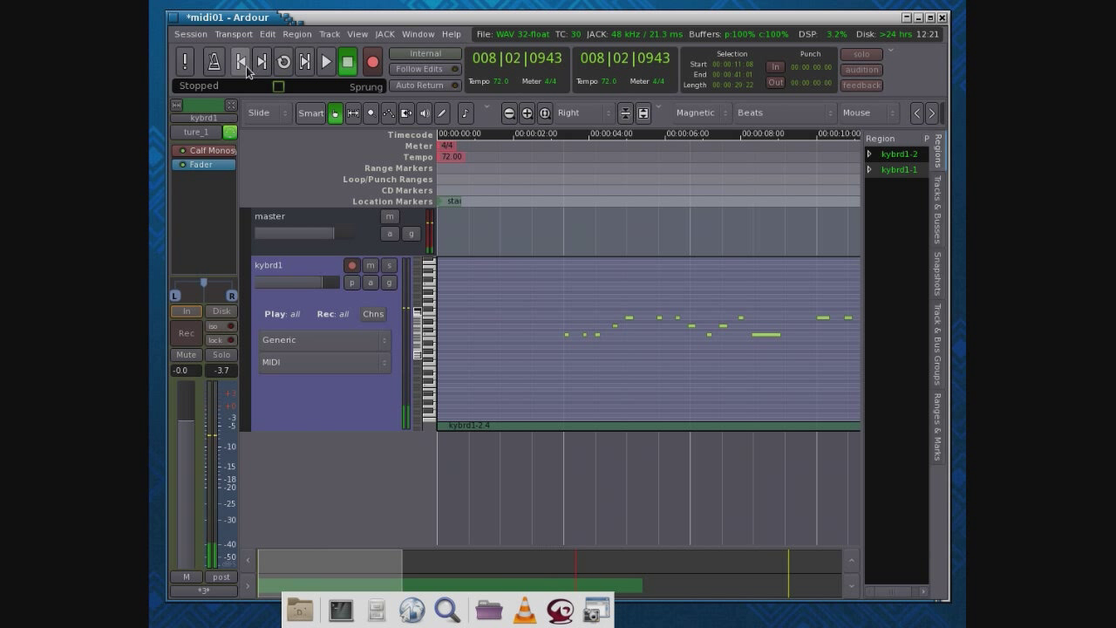
left_click(241, 61)
Load the OctaWorm preset in the Calf Monosynth, play the take with it, and return the playhead to the session start.
key("alt+Tab")
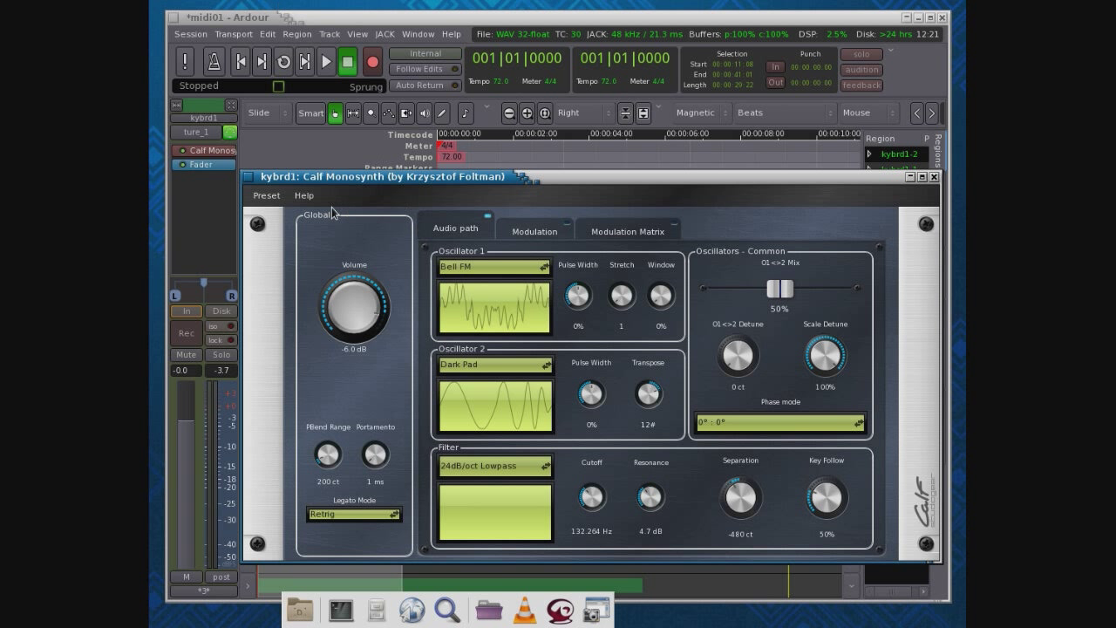
left_click(267, 195)
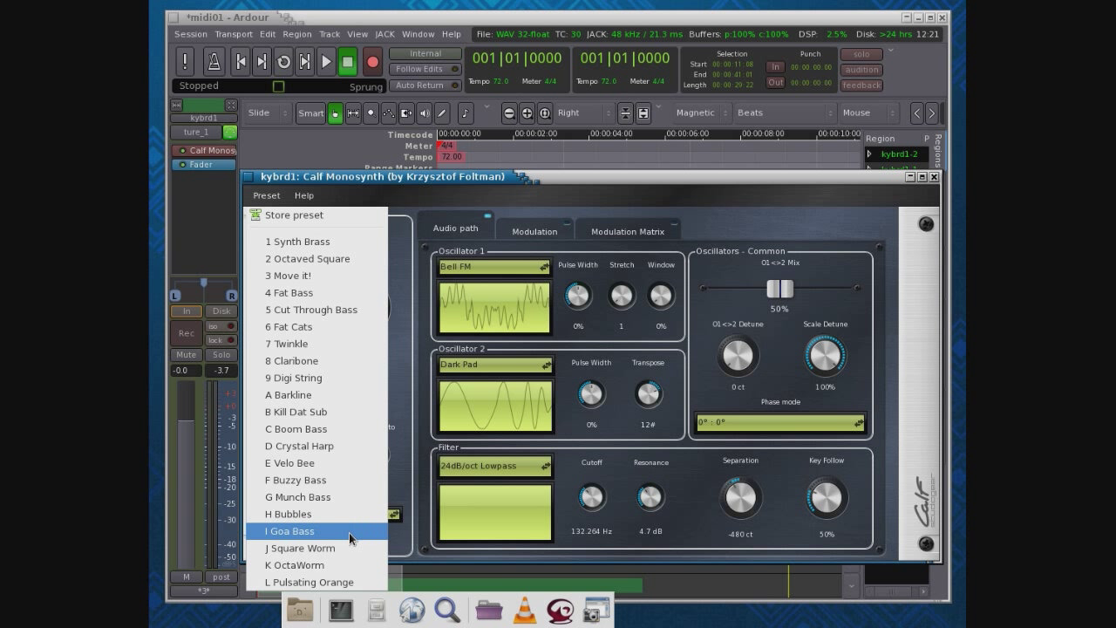
left_click(349, 565)
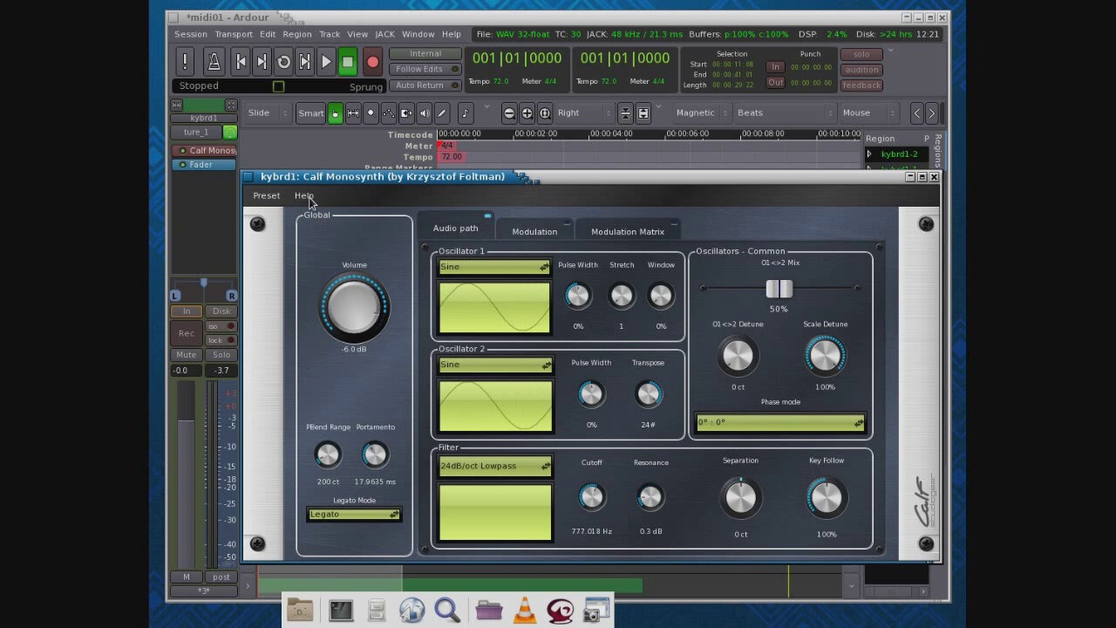
key("alt+Tab")
left_click(328, 63)
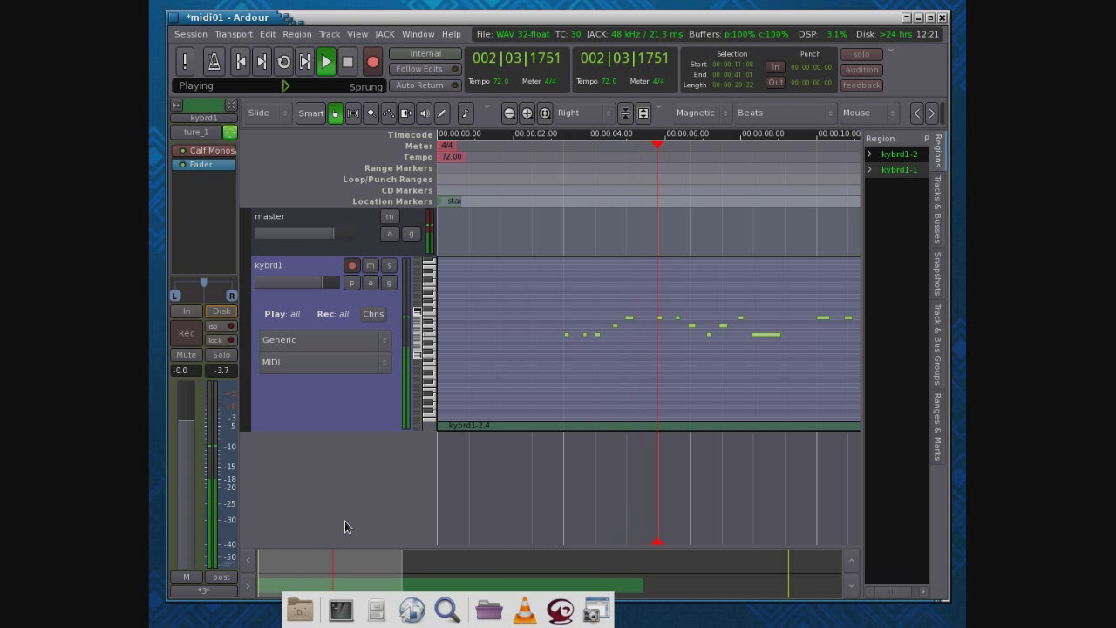
left_click(347, 63)
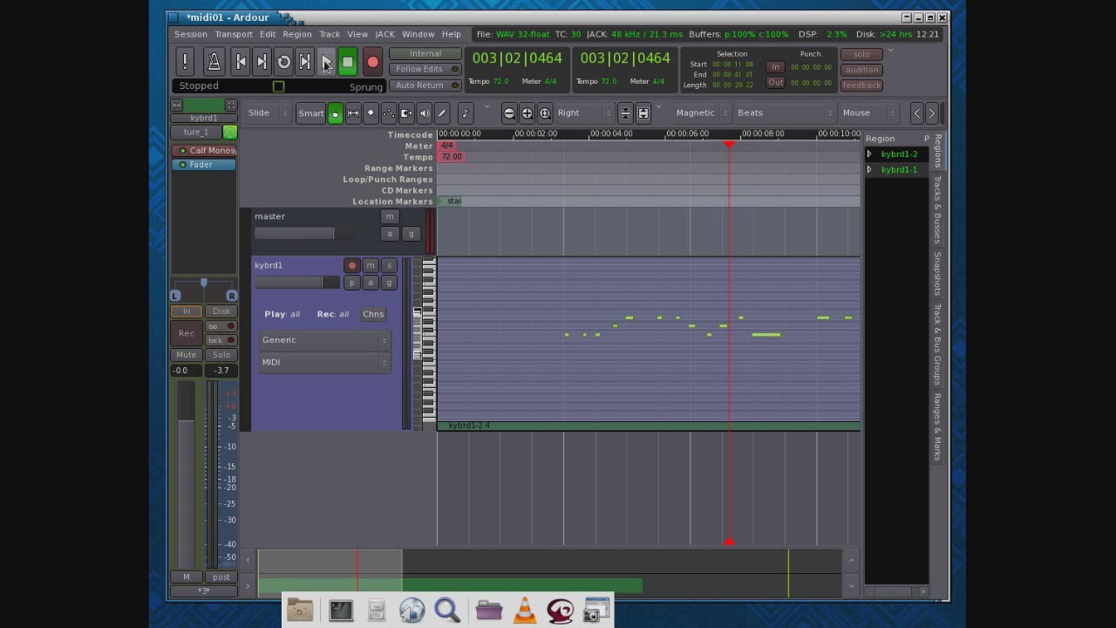
left_click(240, 61)
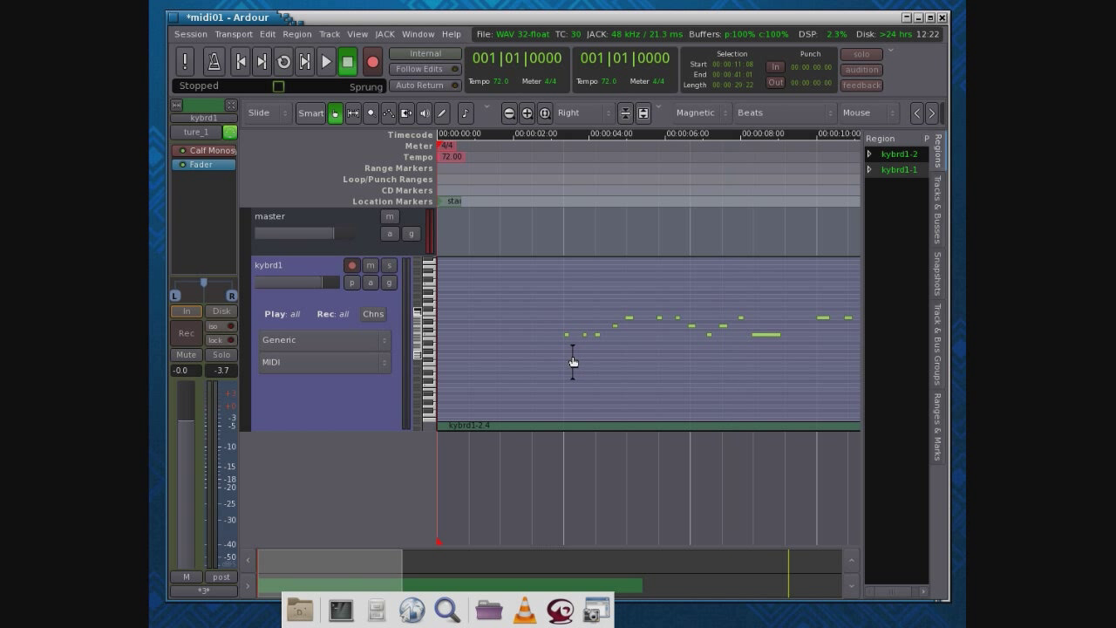
Draw a C4 note and a higher note stacked at the start of bar 2 in kybrd1-2.4, and play the region to hear them.
left_click(442, 114)
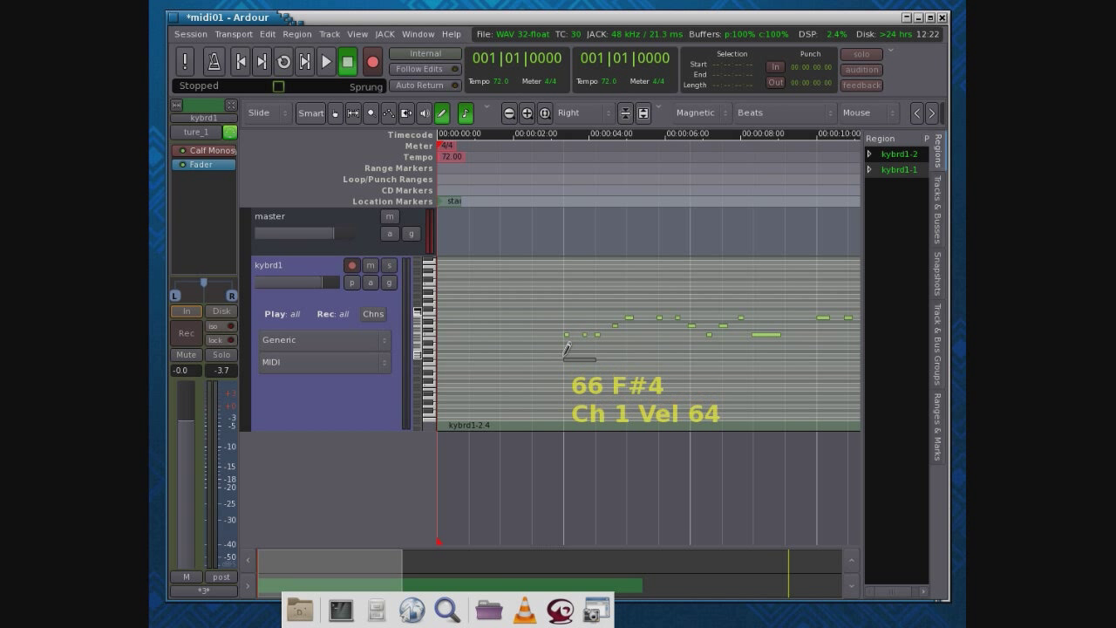
left_click_drag(386, 428, 387, 443)
left_click_drag(418, 368, 418, 349)
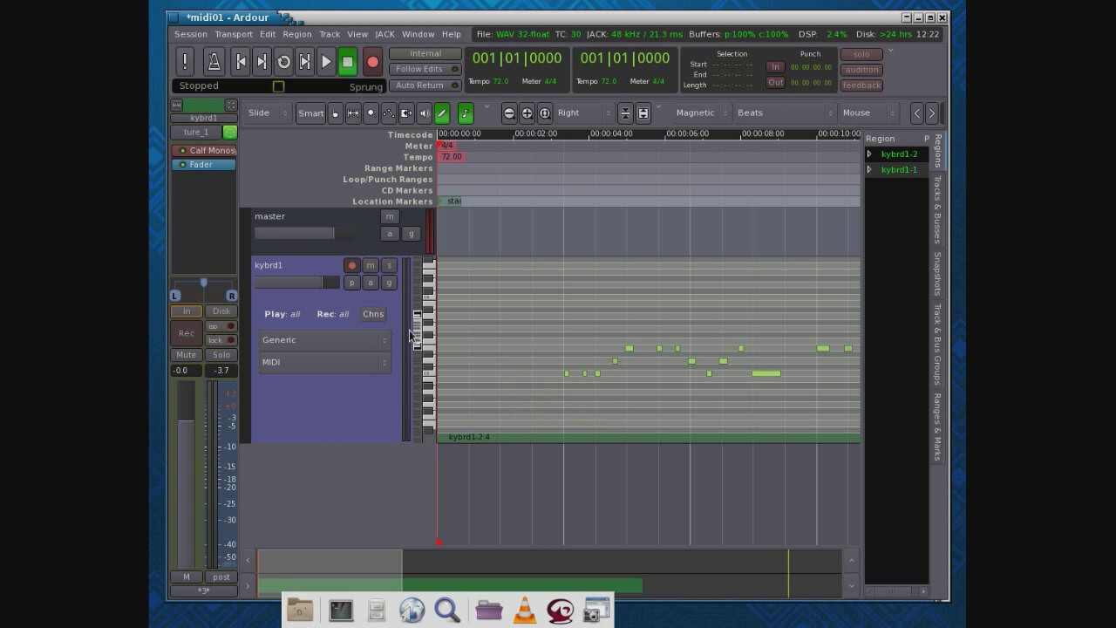
scroll(418, 329, "down", 2)
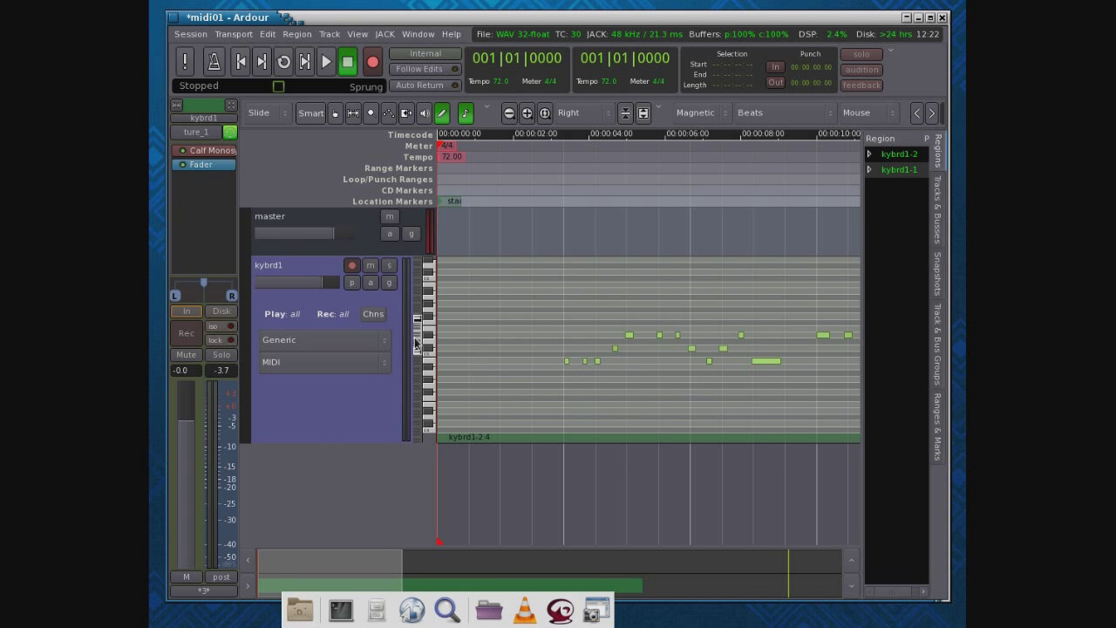
scroll(417, 347, "down", 3)
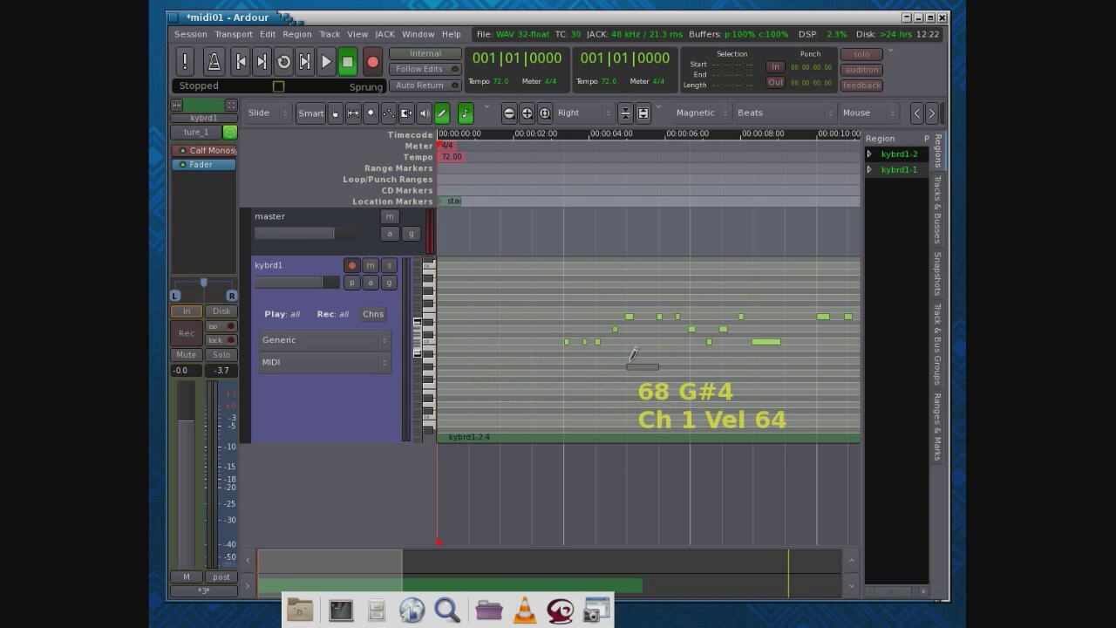
left_click(567, 415)
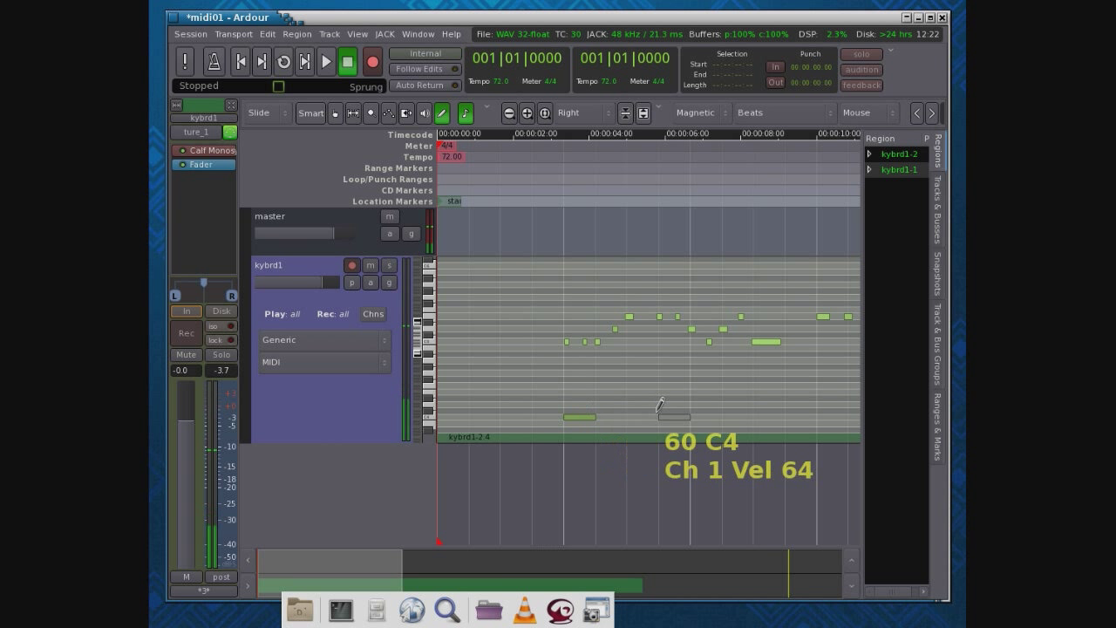
left_click(566, 367)
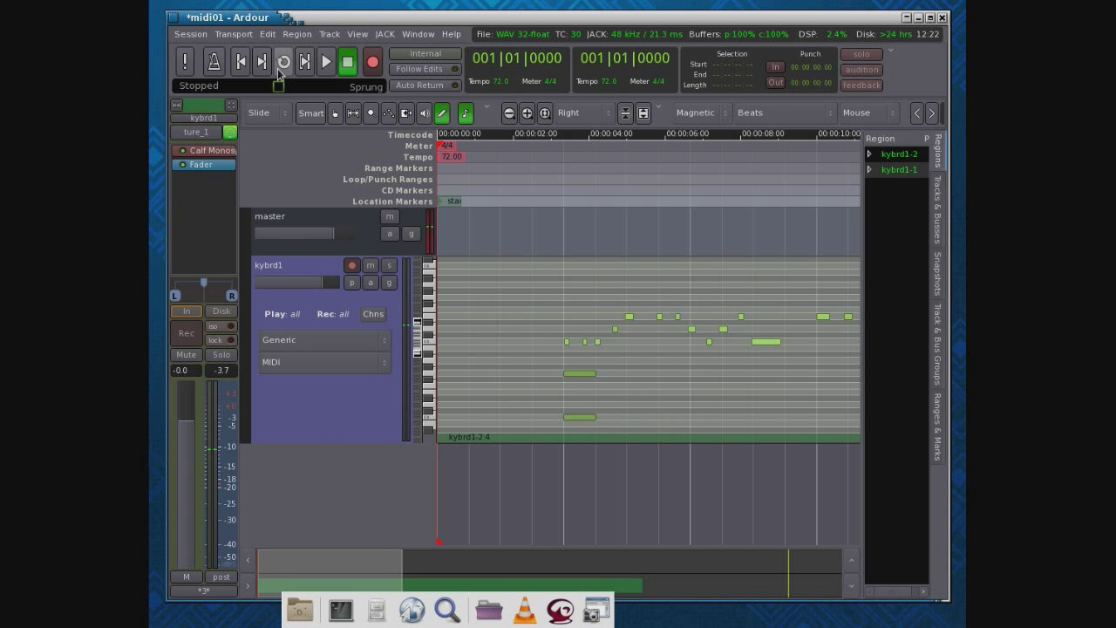
left_click(327, 67)
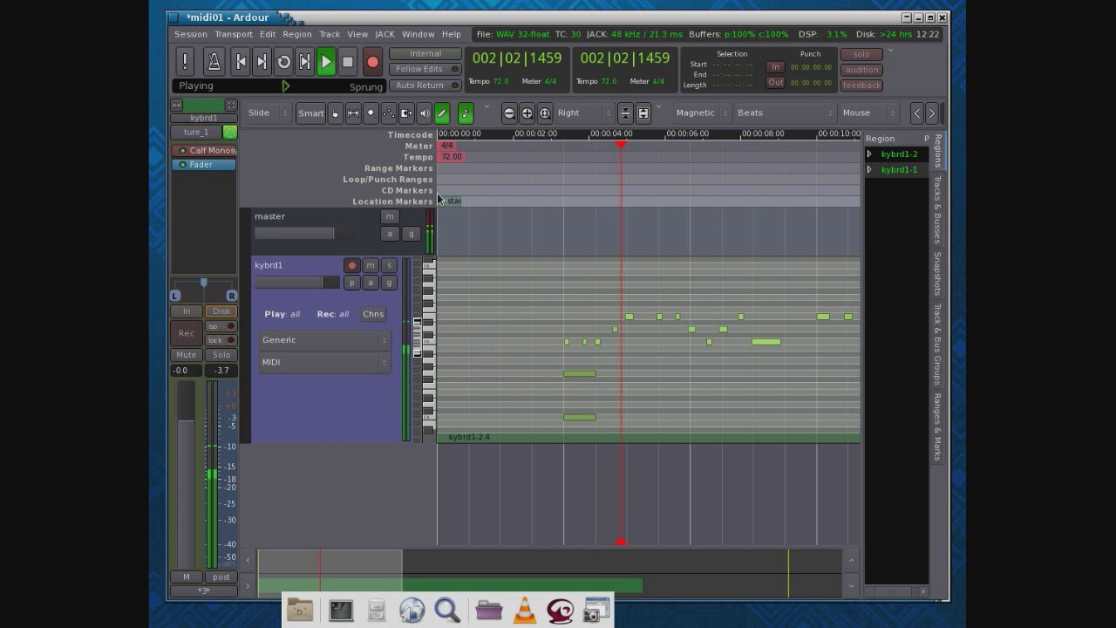
left_click(350, 65)
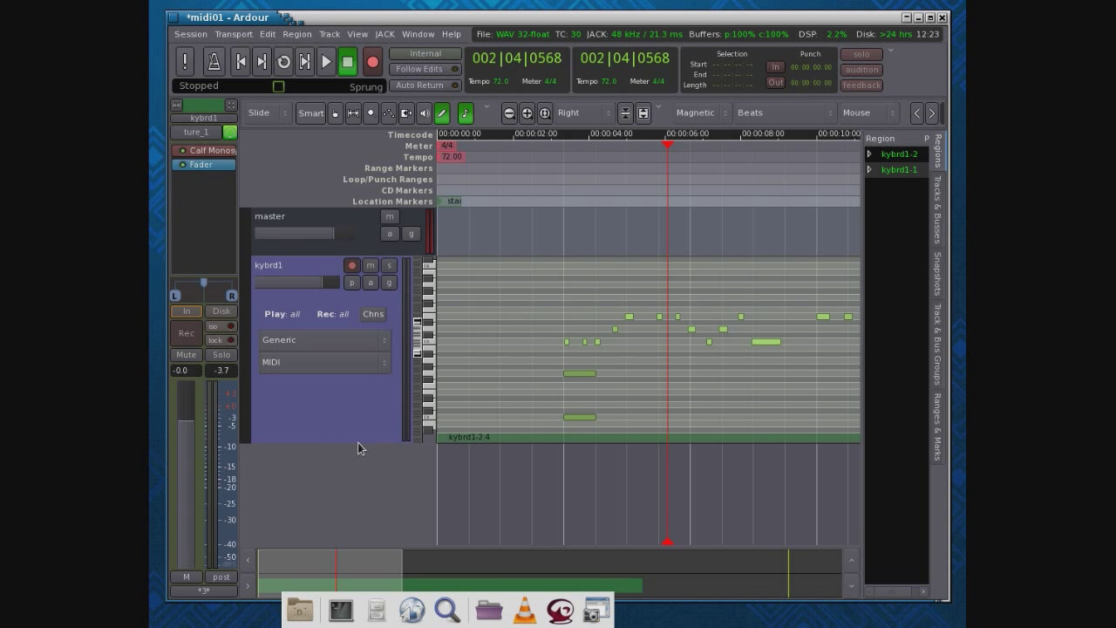
Turn off MIDI input on kybrd1 and add one new MIDI track named kybrd2 without an instrument.
left_click(228, 135)
double_click(328, 479)
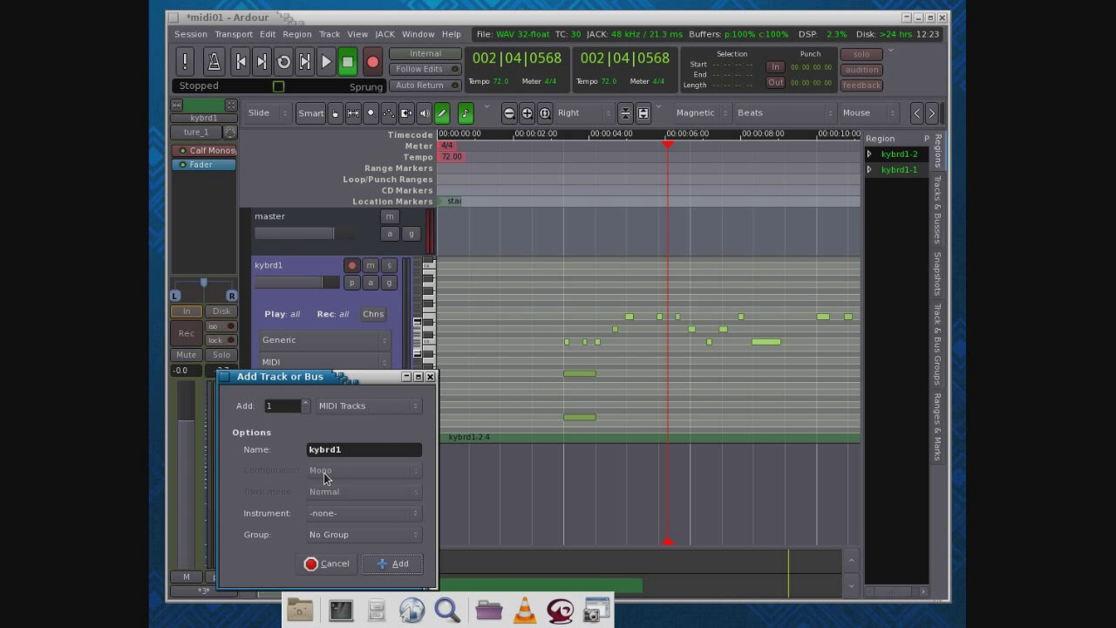
left_click(382, 449)
type("2")
left_click(397, 564)
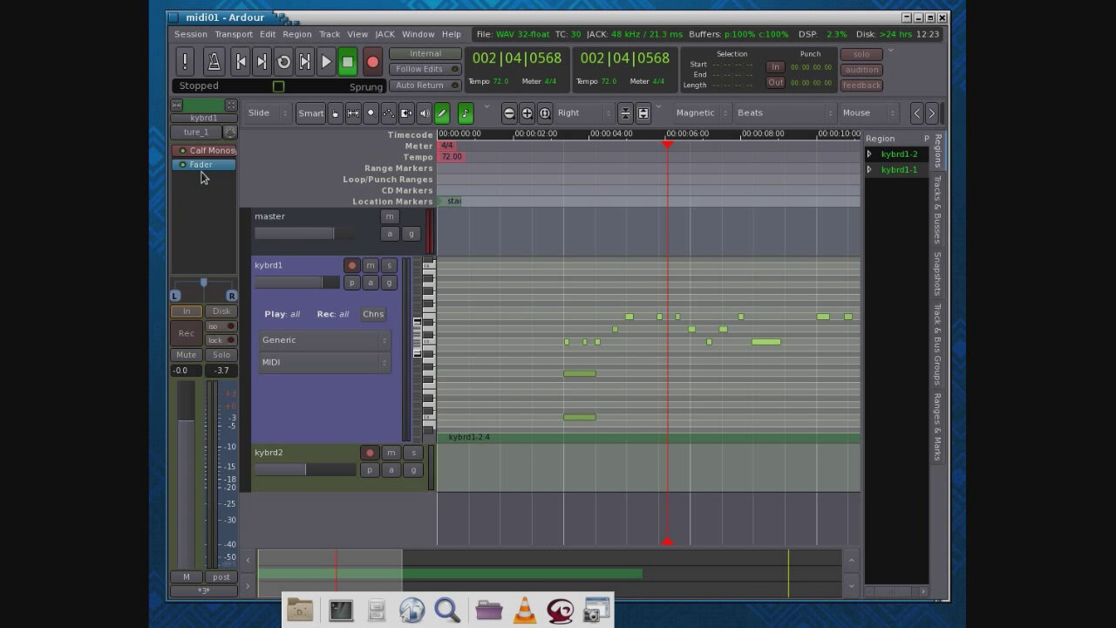
Show the kybrd2 mixer strip, reselect kybrd1, and reduce the height of the kybrd1 track.
left_click(312, 457)
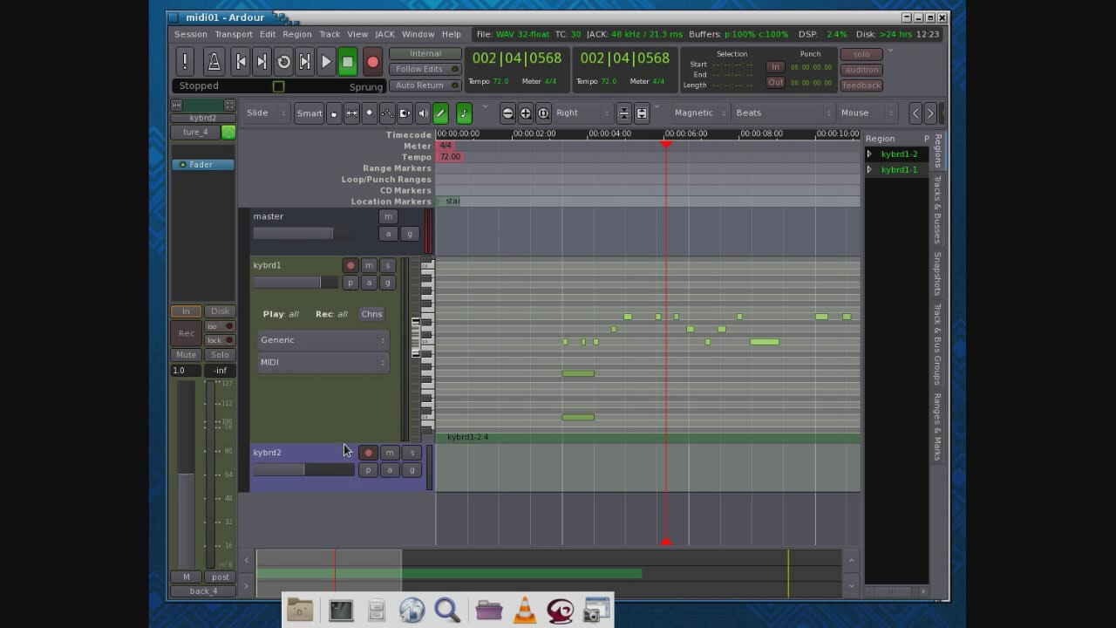
left_click_drag(340, 441, 335, 381)
left_click(336, 380)
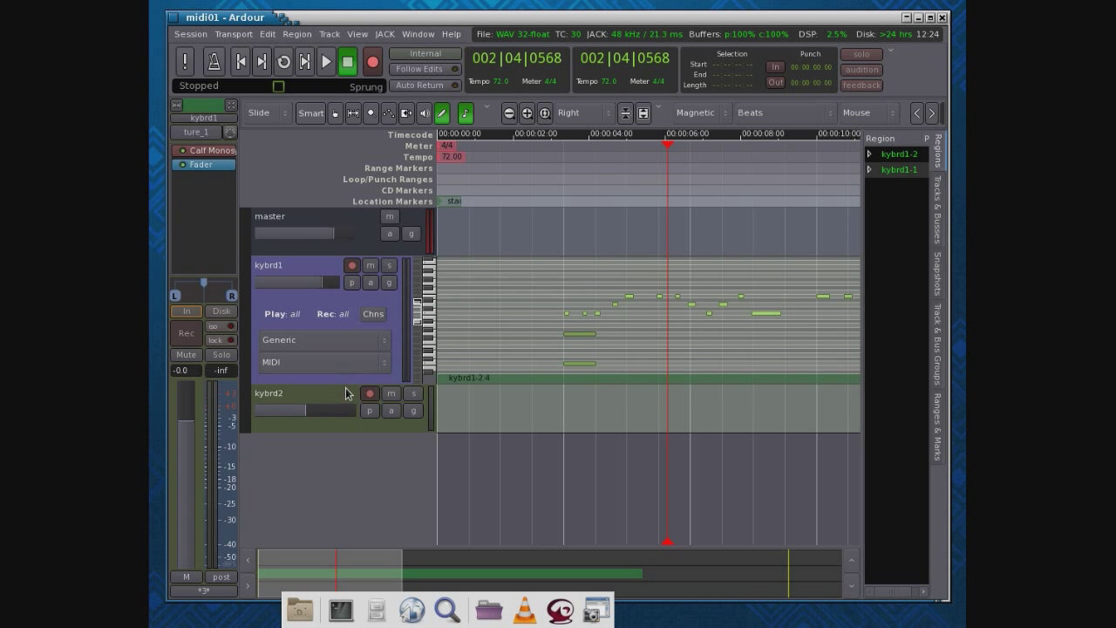
left_click_drag(342, 382, 338, 330)
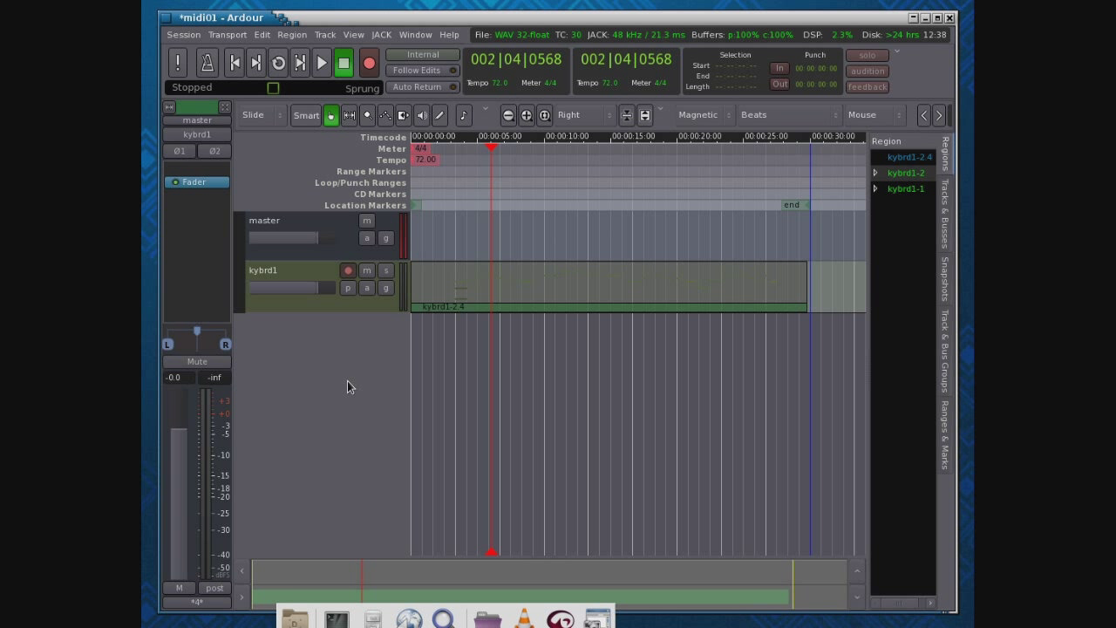
Open the MIDI export dialog for the kybrd1-2.4 region and close it without saving a file.
left_click(303, 281)
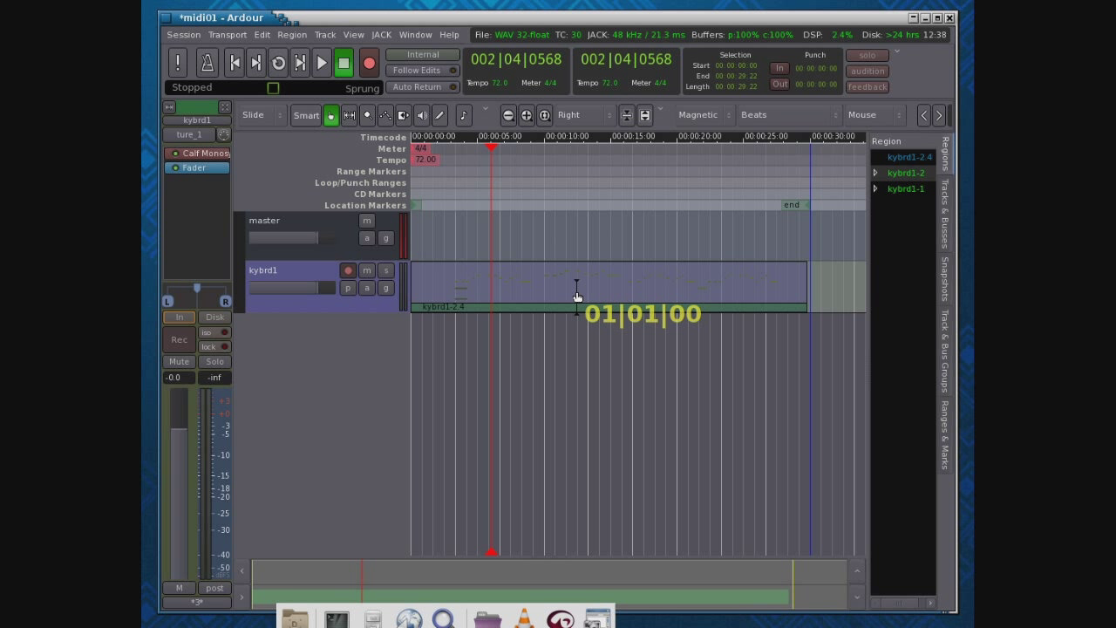
right_click(529, 283)
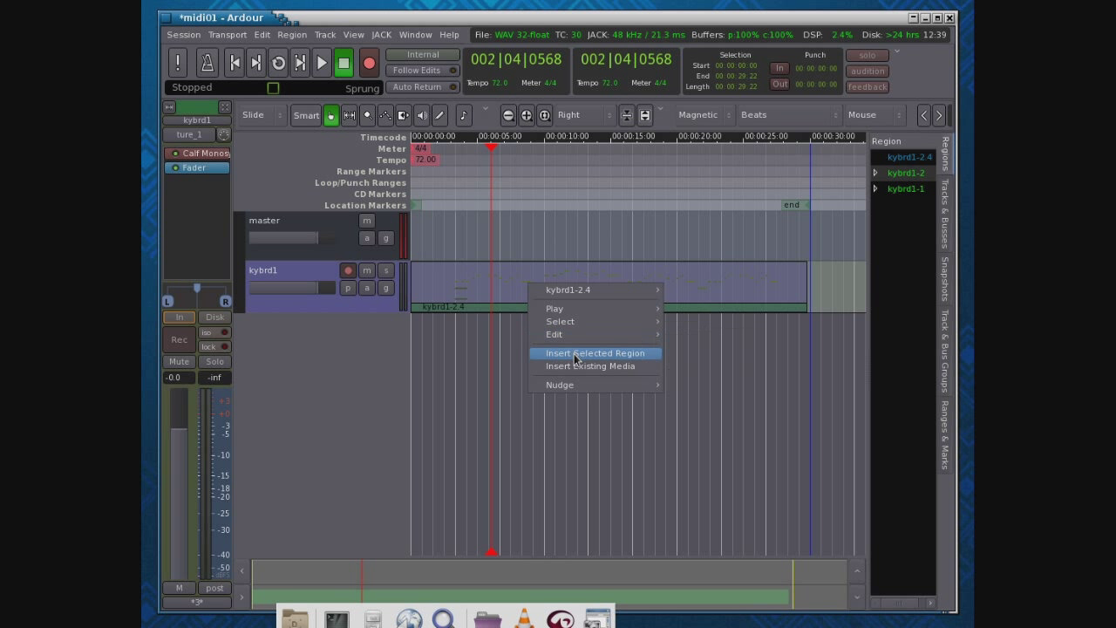
mouse_move(560, 322)
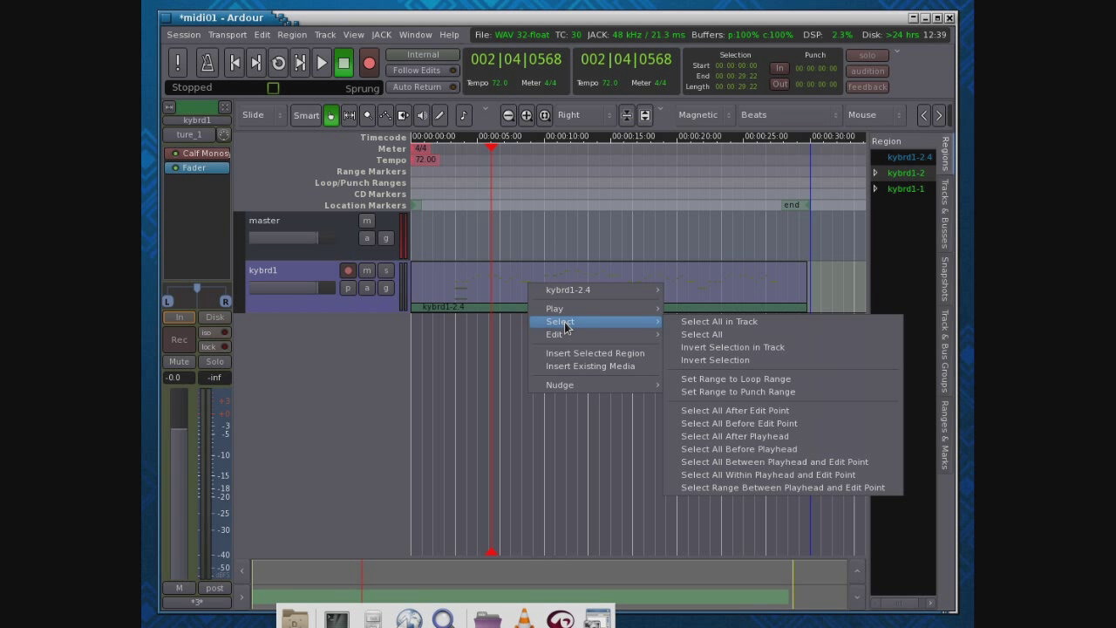
left_click(290, 43)
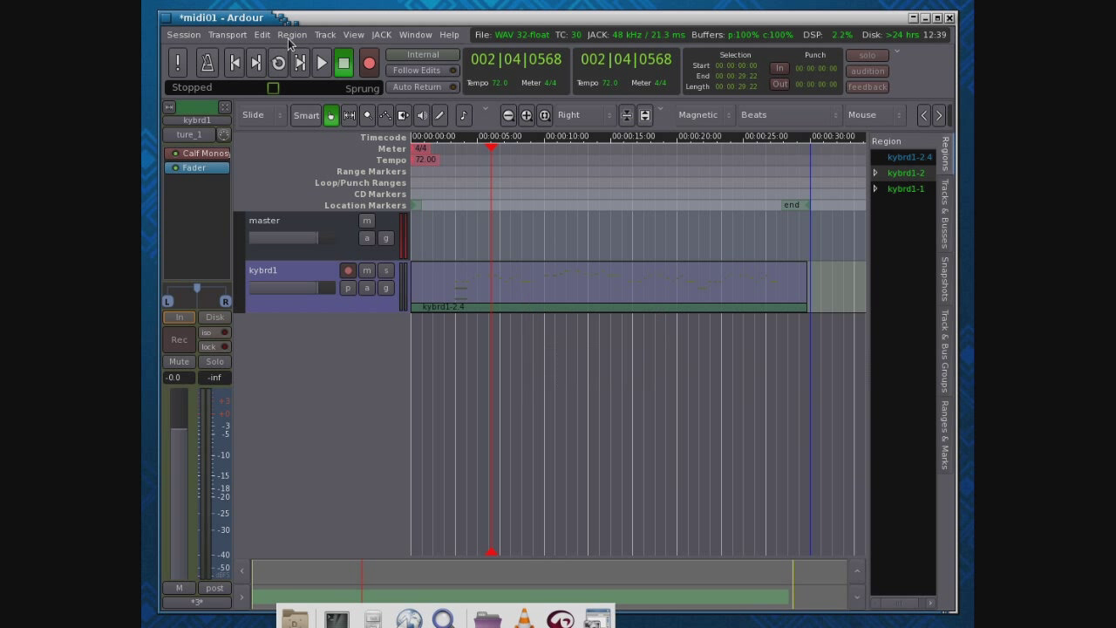
left_click(291, 37)
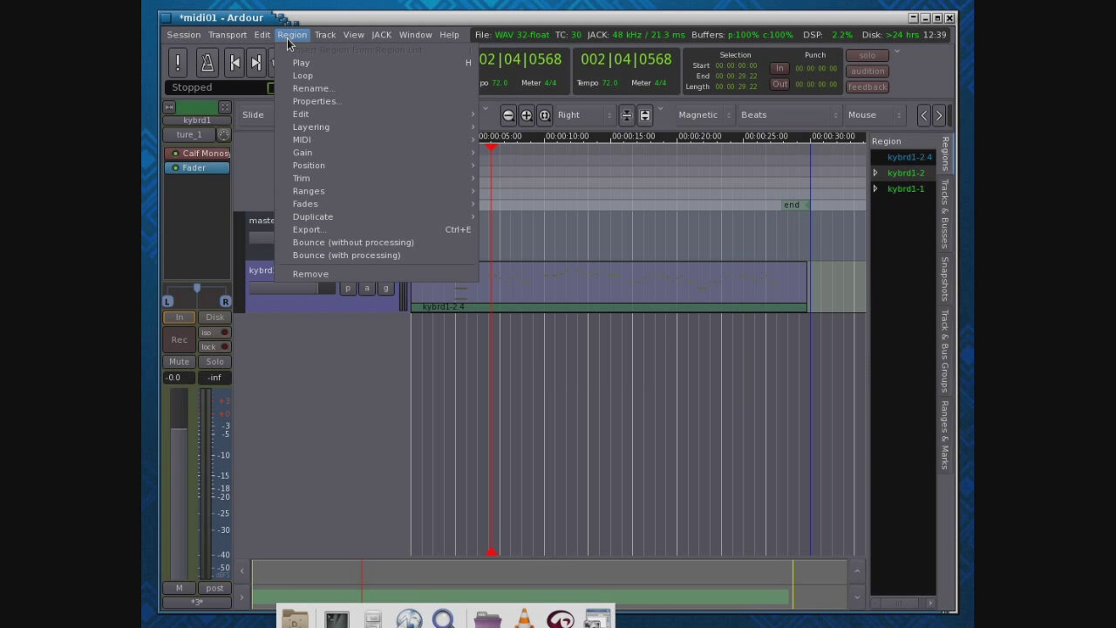
left_click(359, 230)
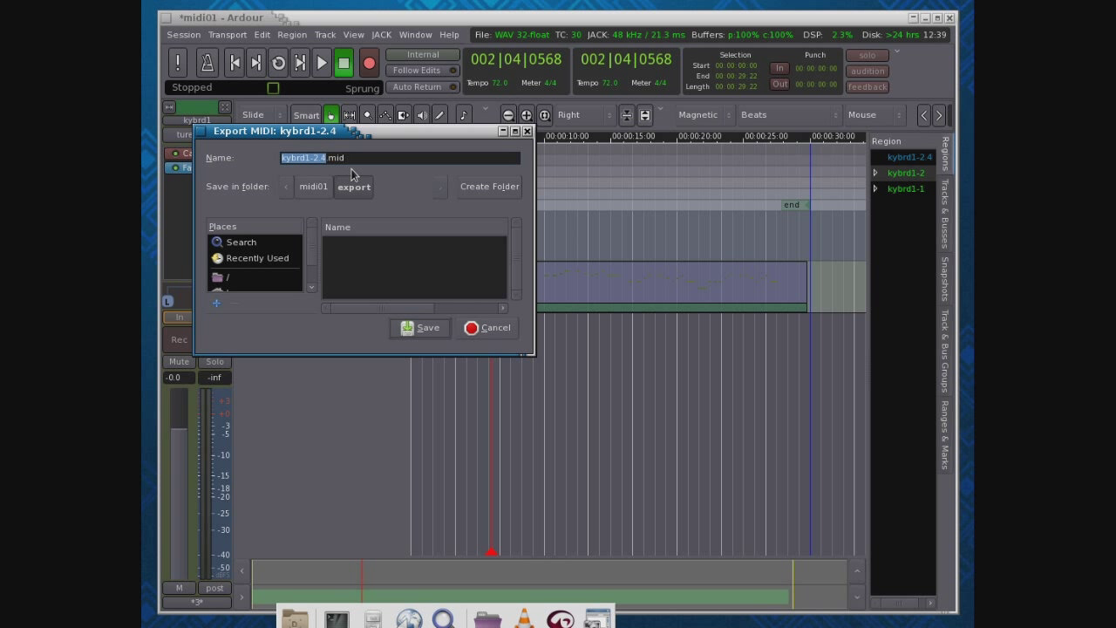
left_click(476, 330)
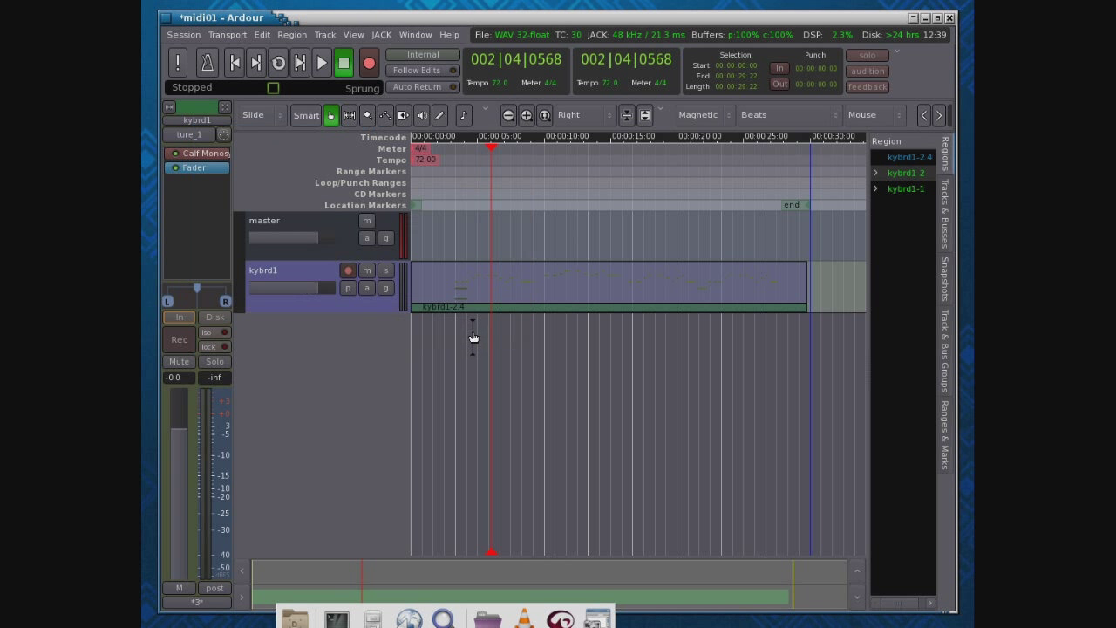